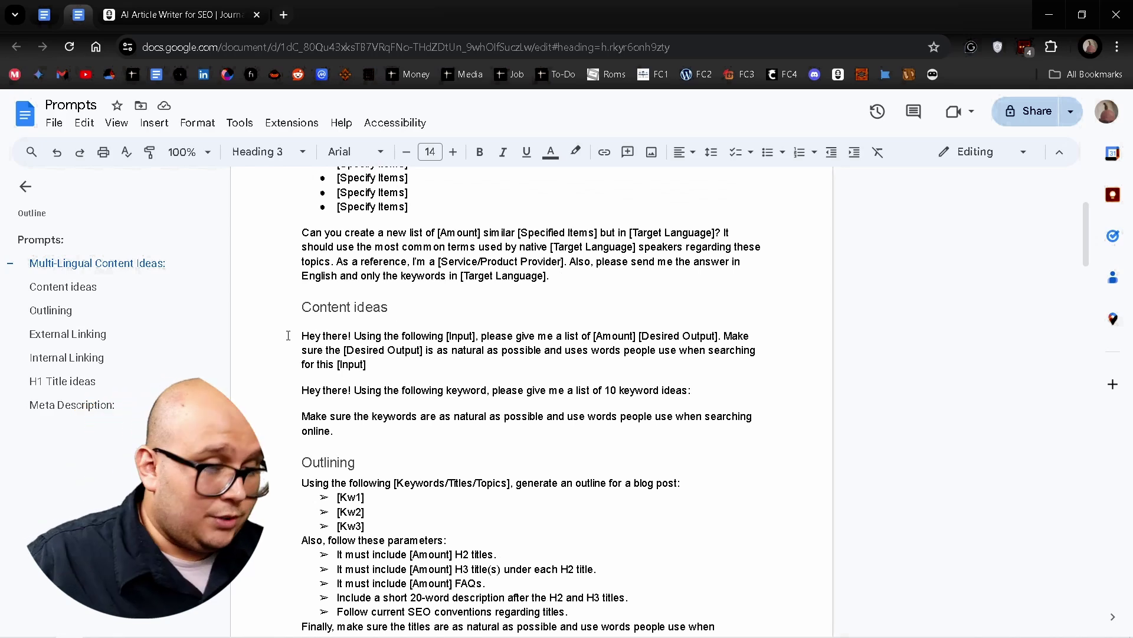
Review the Content ideas prompt, highlighting its [Input] and [Desired Output] placeholders.
{"action": "triple_click", "coordinate": [302, 308]}
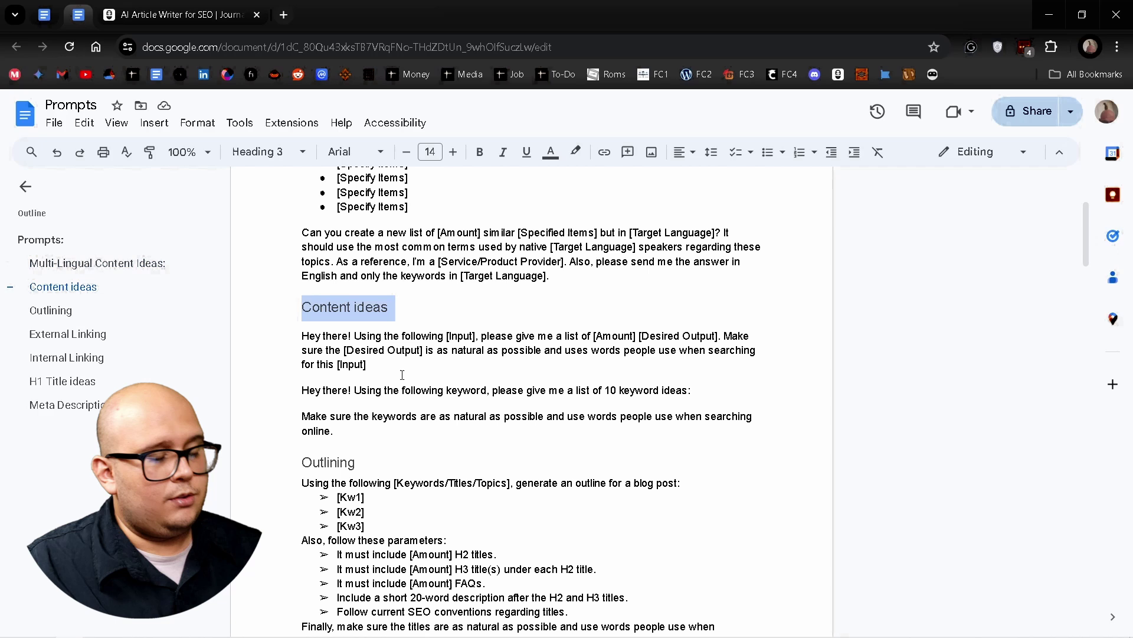
{"action": "key", "text": "Right"}
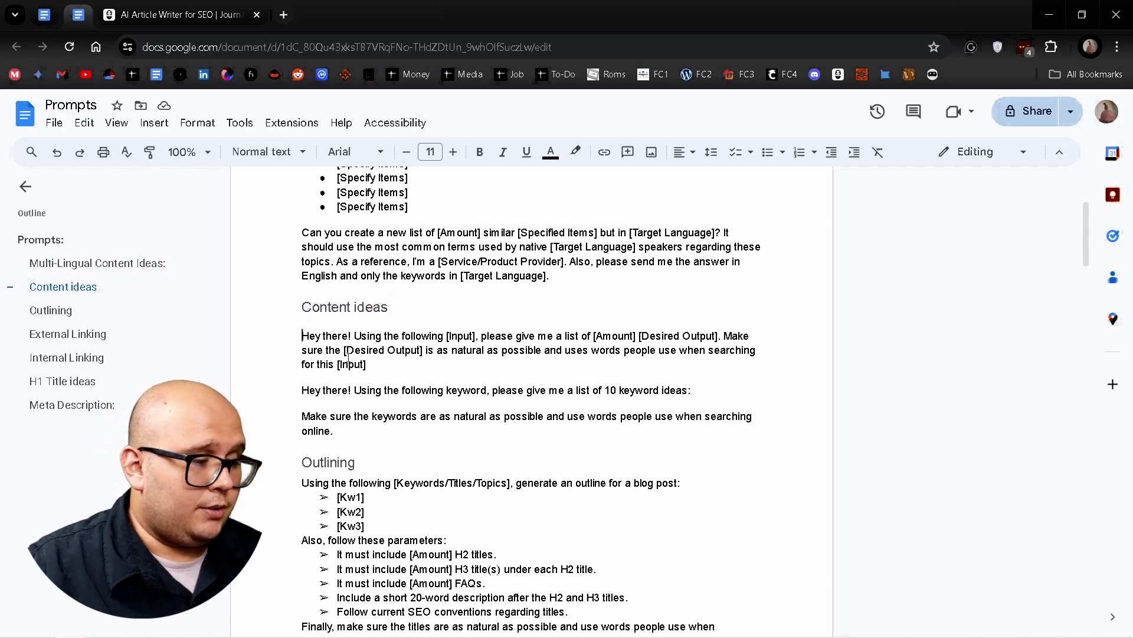
{"action": "double_click", "coordinate": [462, 336]}
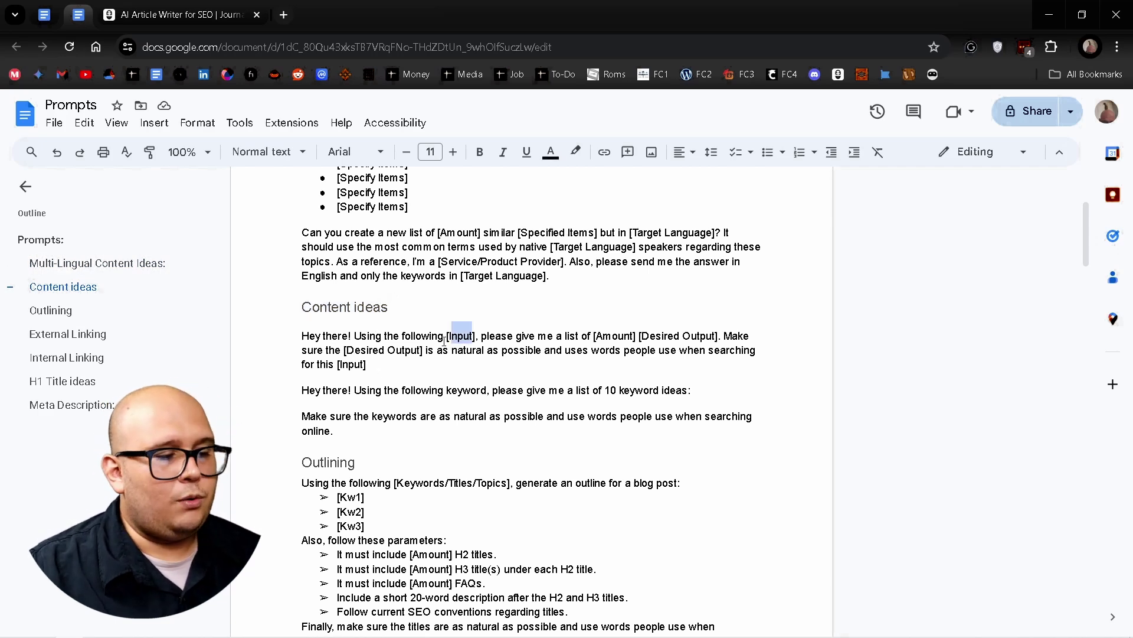
{"action": "type", "text": "input"}
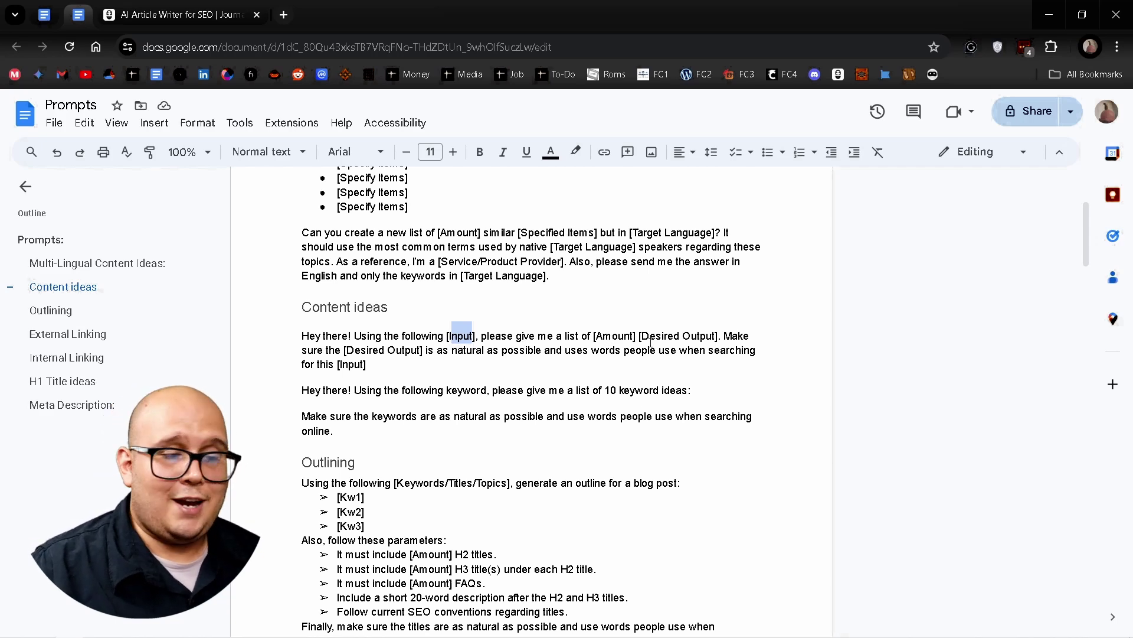
{"action": "left_click_drag", "start_coordinate": [642, 336], "coordinate": [715, 338]}
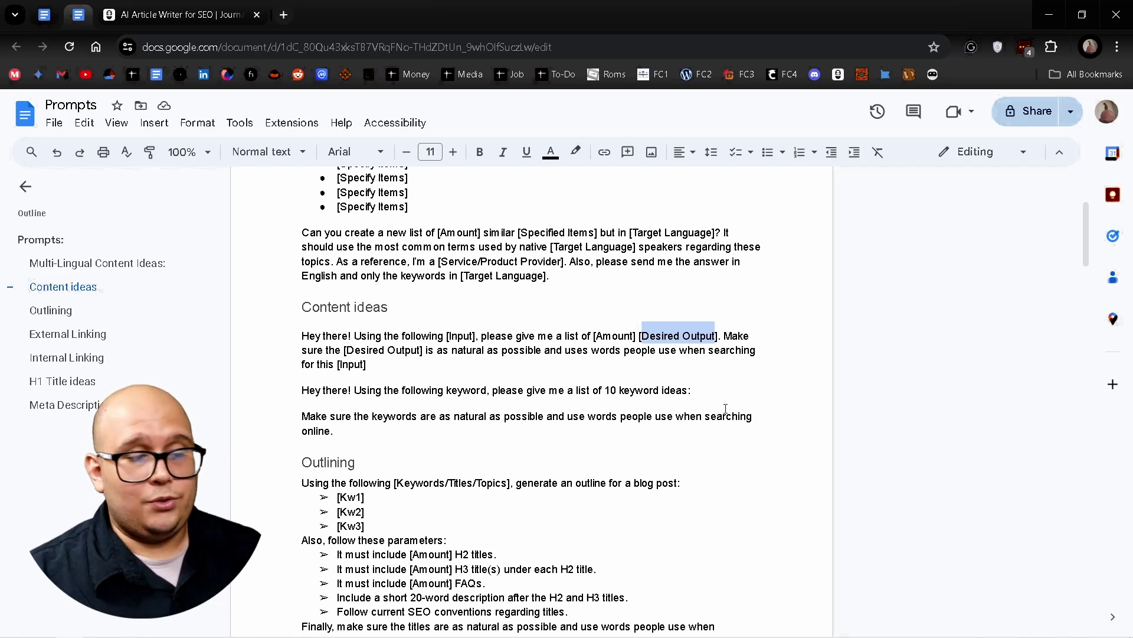
{"action": "left_click", "coordinate": [748, 369]}
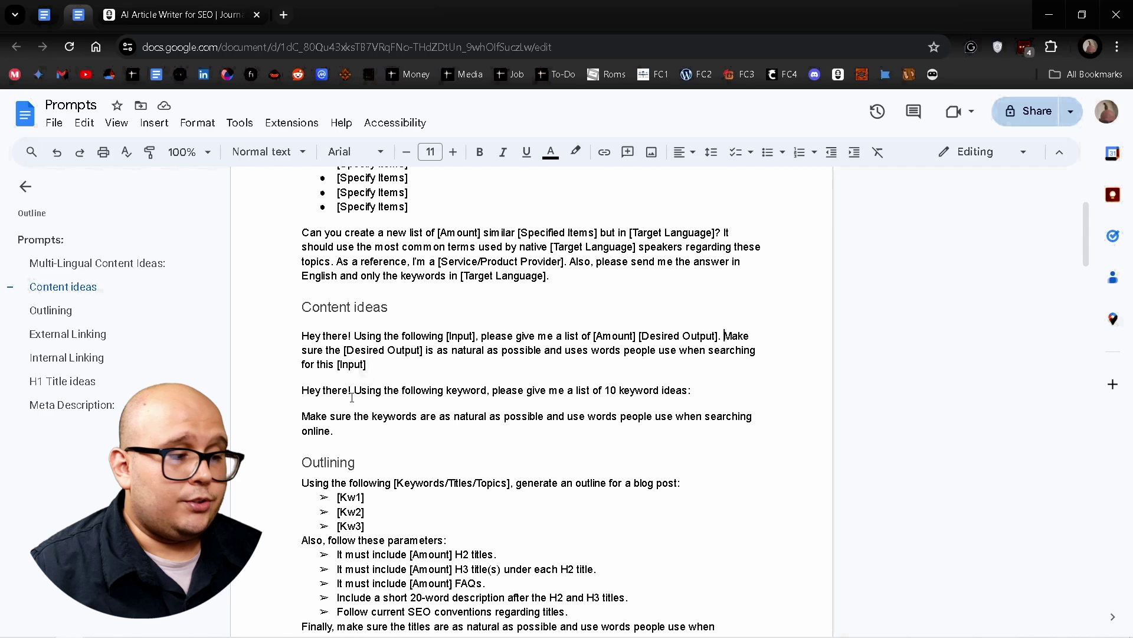
{"action": "key", "text": "shift+Right"}
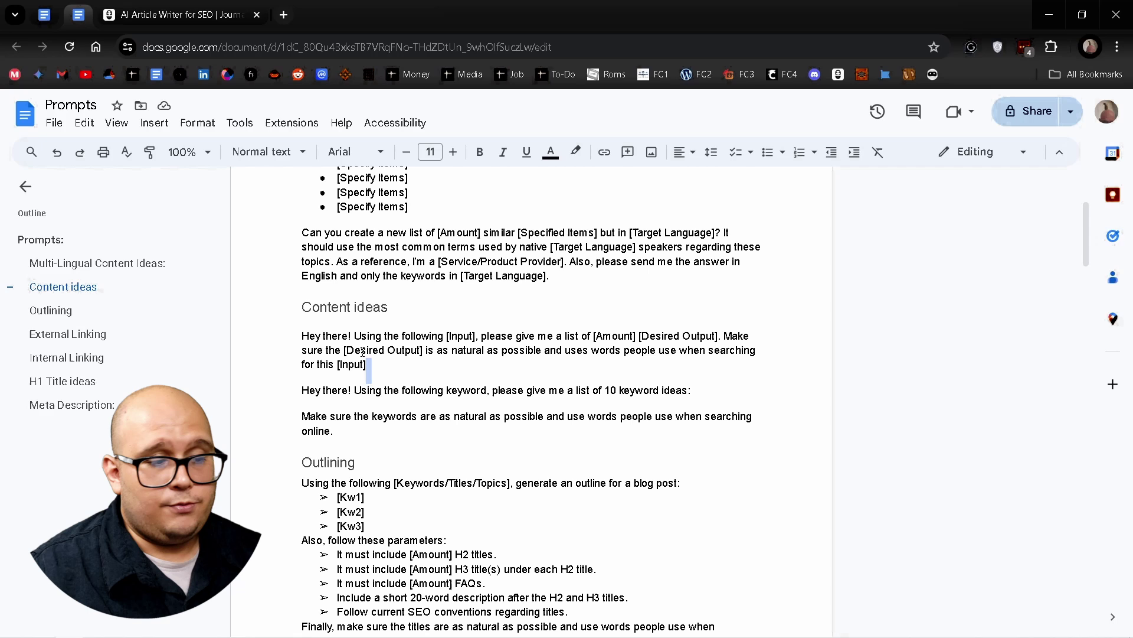
{"action": "left_click", "coordinate": [395, 367]}
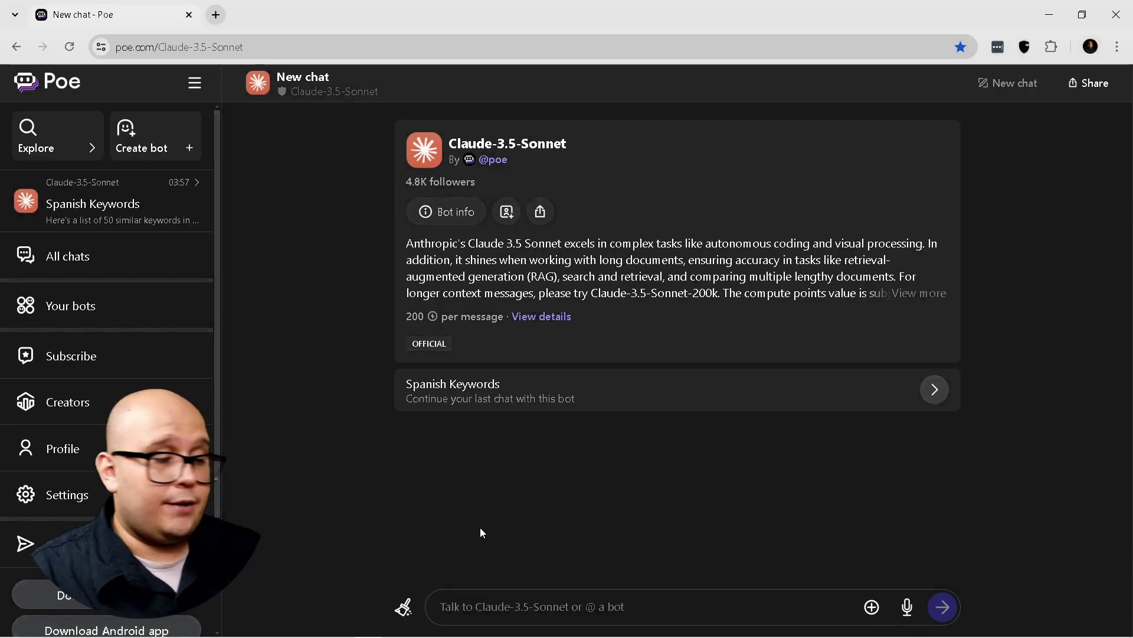
Send Claude the keyword-ideas prompt with '- Golf for beginners' added as the topic.
{"action": "left_click", "coordinate": [462, 595]}
{"action": "type", "text": "Hey there! Using the following keyword, please give me a list of 10 keyword ideas:  Make sure the keywords are as natural as possible and use words people use when searching online."}
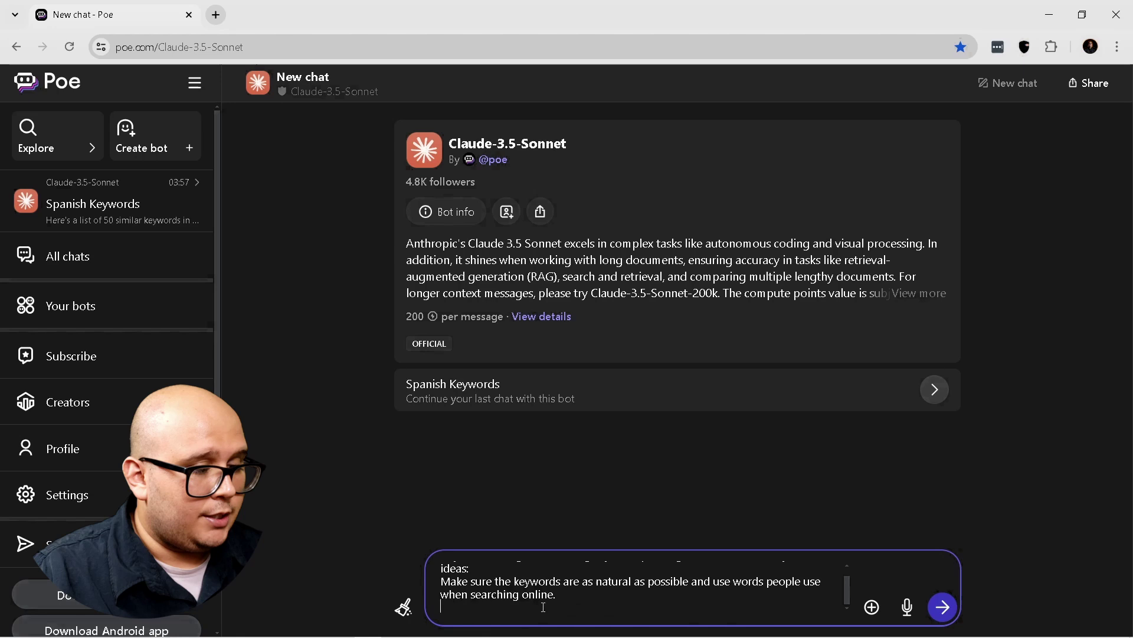
{"action": "left_click", "coordinate": [551, 574]}
{"action": "key", "text": "shift+Return"}
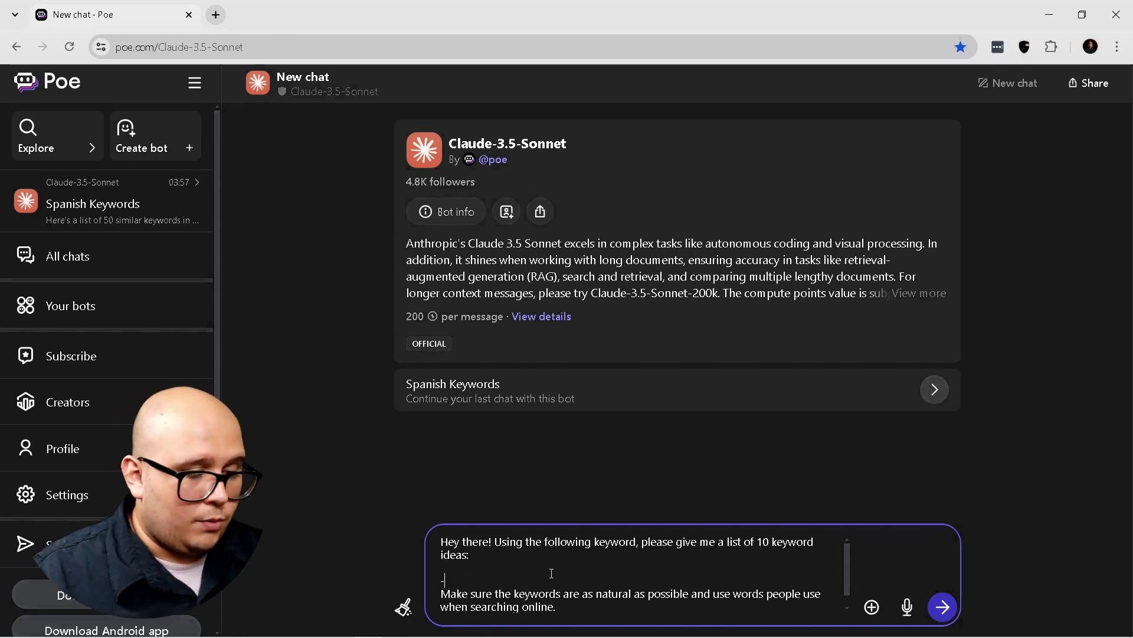
{"action": "key", "text": "shift+Return"}
{"action": "key", "text": "Left"}
{"action": "type", "text": "Golf"}
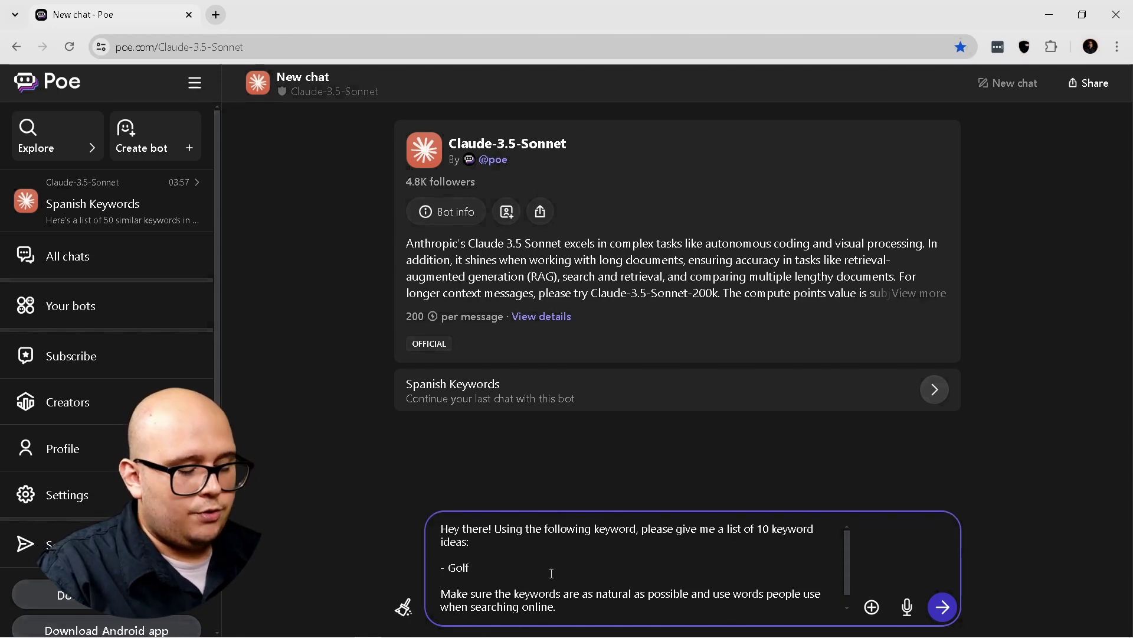
{"action": "type", "text": " for beginners"}
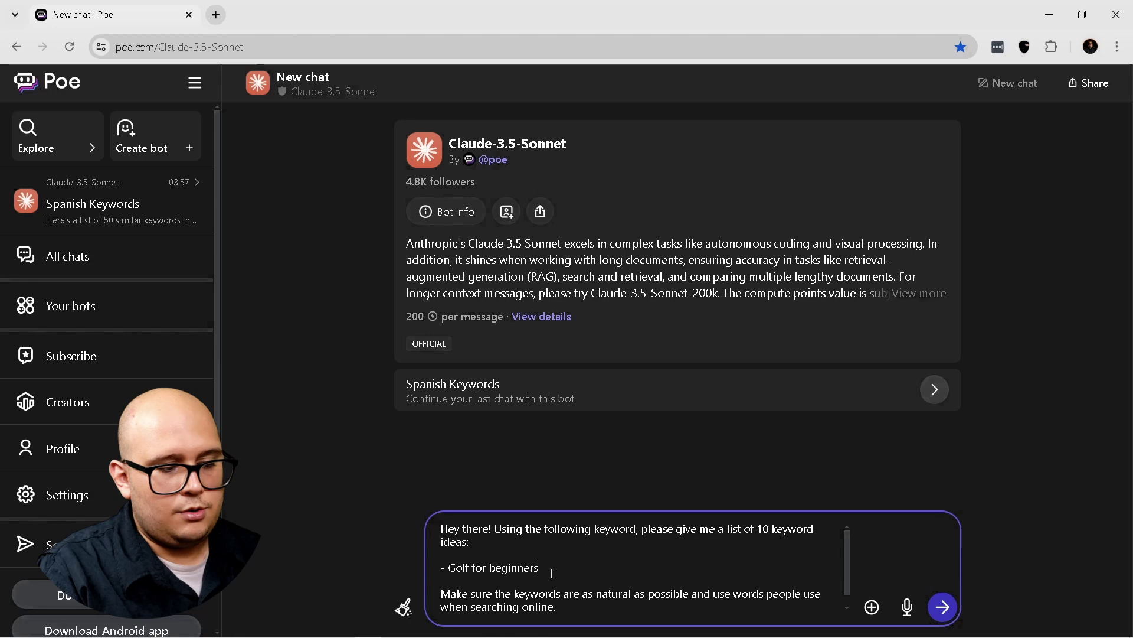
{"action": "key", "text": "Return"}
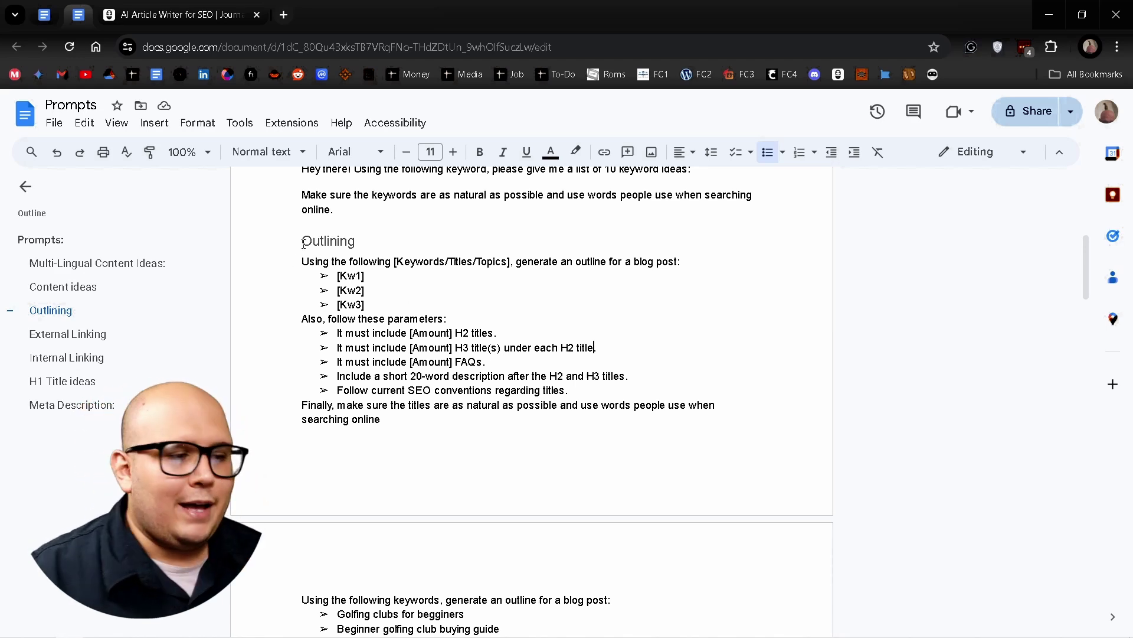
Go over the Outlining template's [Kw1]–[Kw3] keyword bullets and parameters line.
{"action": "left_click_drag", "start_coordinate": [302, 242], "coordinate": [361, 243]}
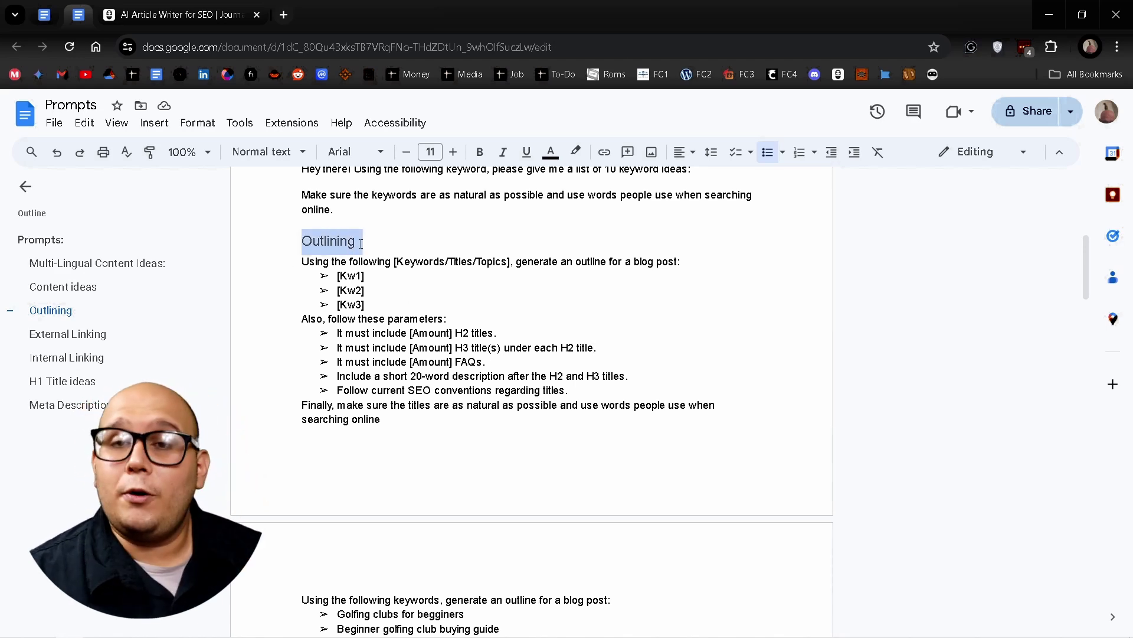
{"action": "left_click", "coordinate": [392, 305]}
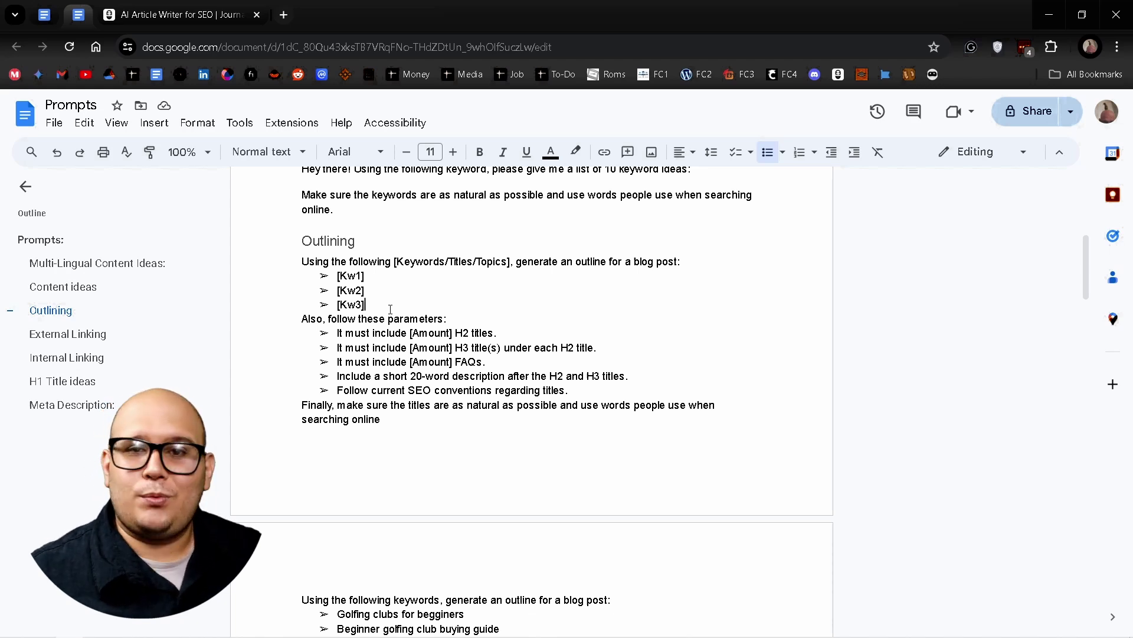
{"action": "left_click", "coordinate": [352, 314]}
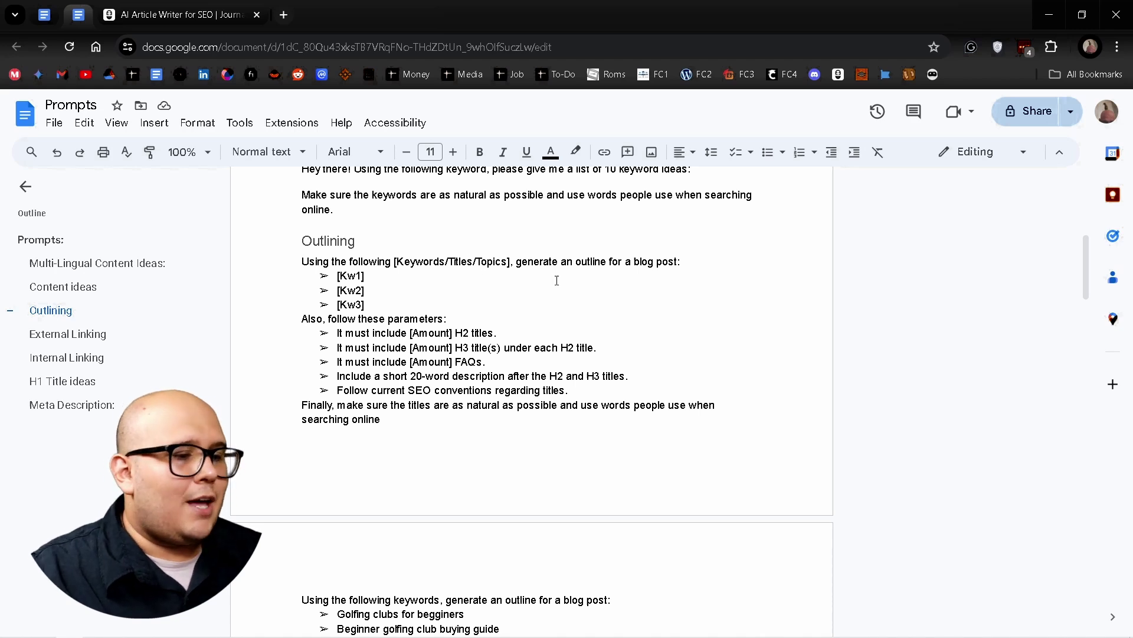
{"action": "left_click", "coordinate": [343, 276]}
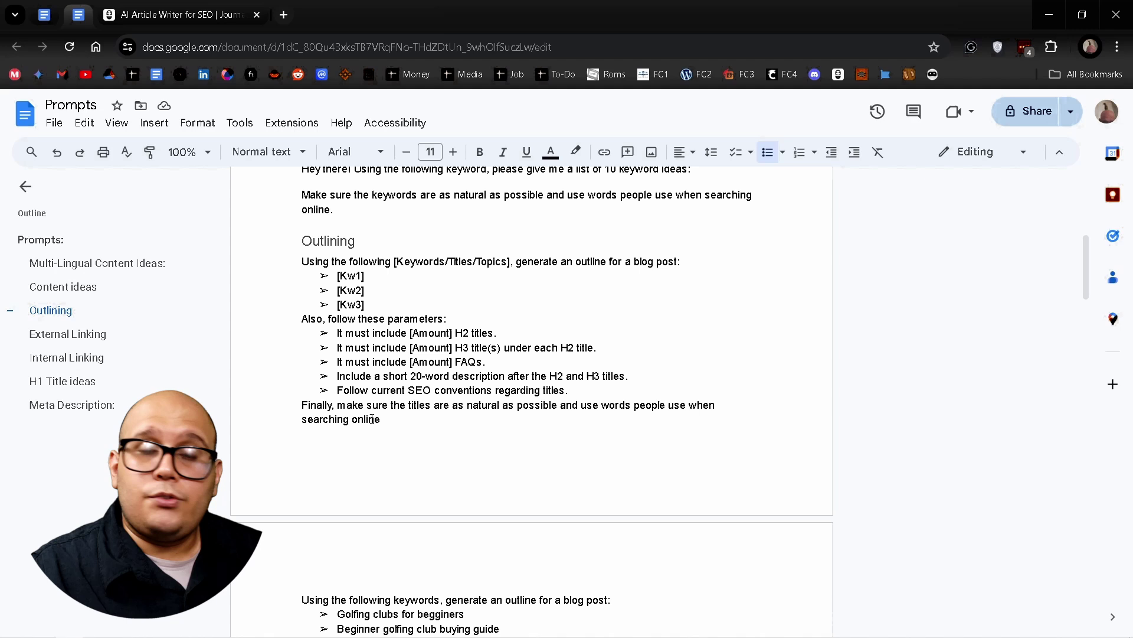
{"action": "left_click", "coordinate": [340, 332]}
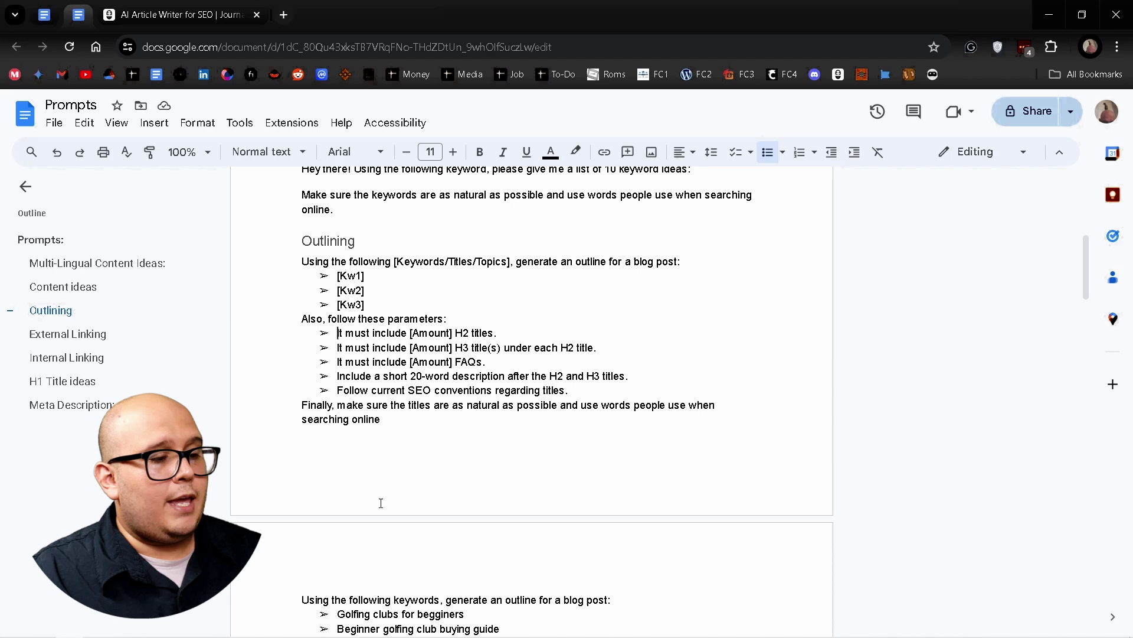
Review the 'Follow current SEO conventions' bullet and the closing Finally paragraph.
{"action": "left_click_drag", "start_coordinate": [336, 389], "coordinate": [578, 388]}
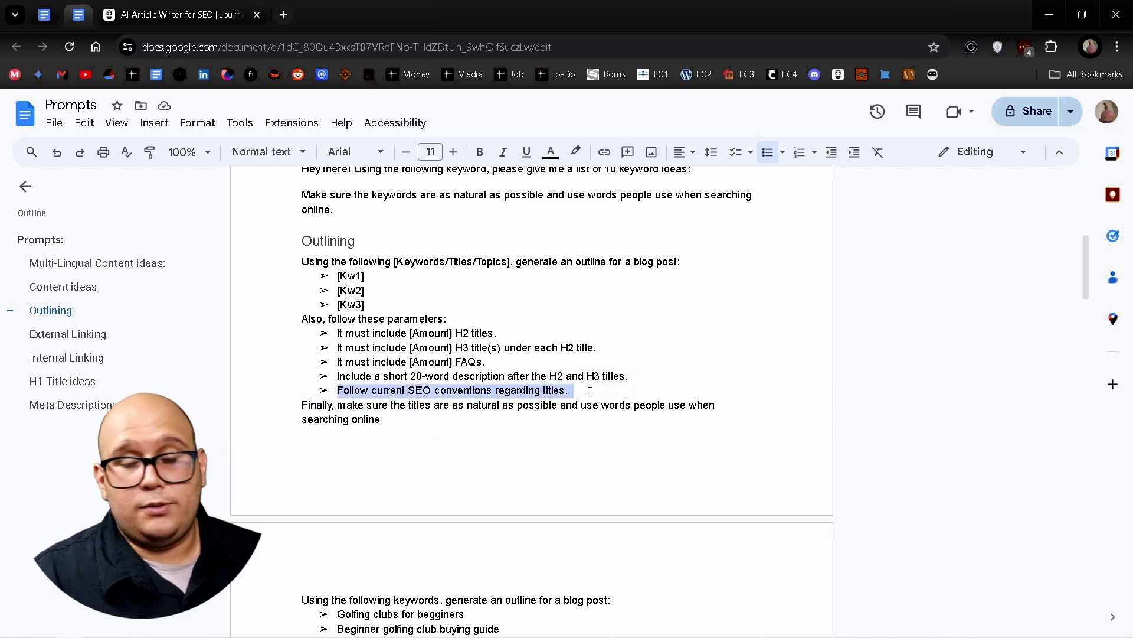
{"action": "left_click", "coordinate": [591, 396]}
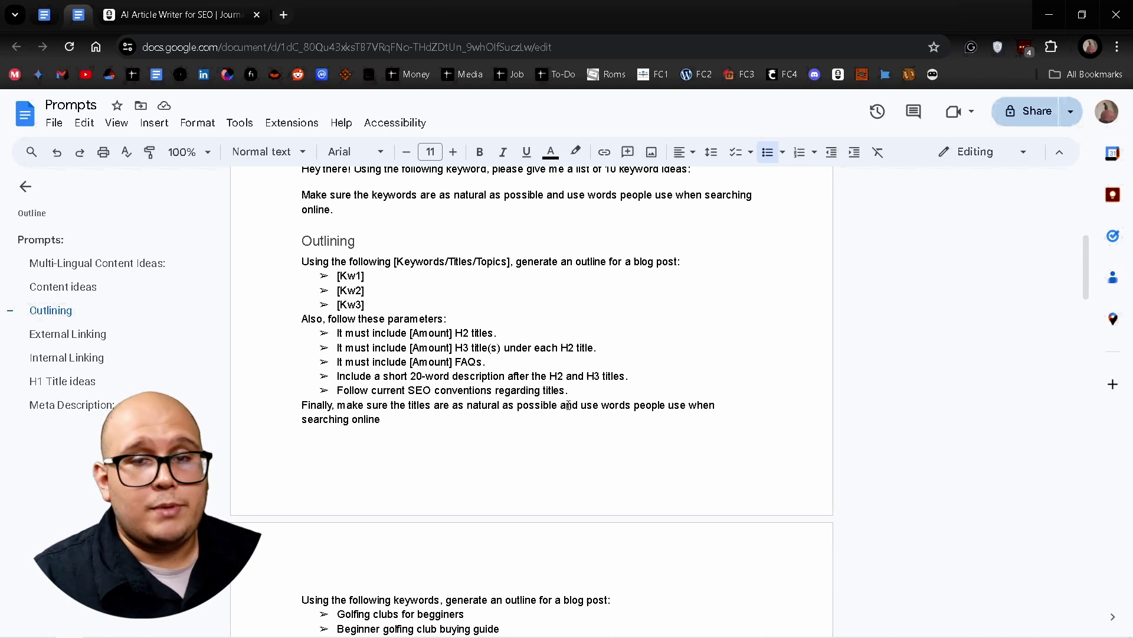
{"action": "scroll", "coordinate": [402, 276], "scroll_direction": "down", "scroll_amount": 3}
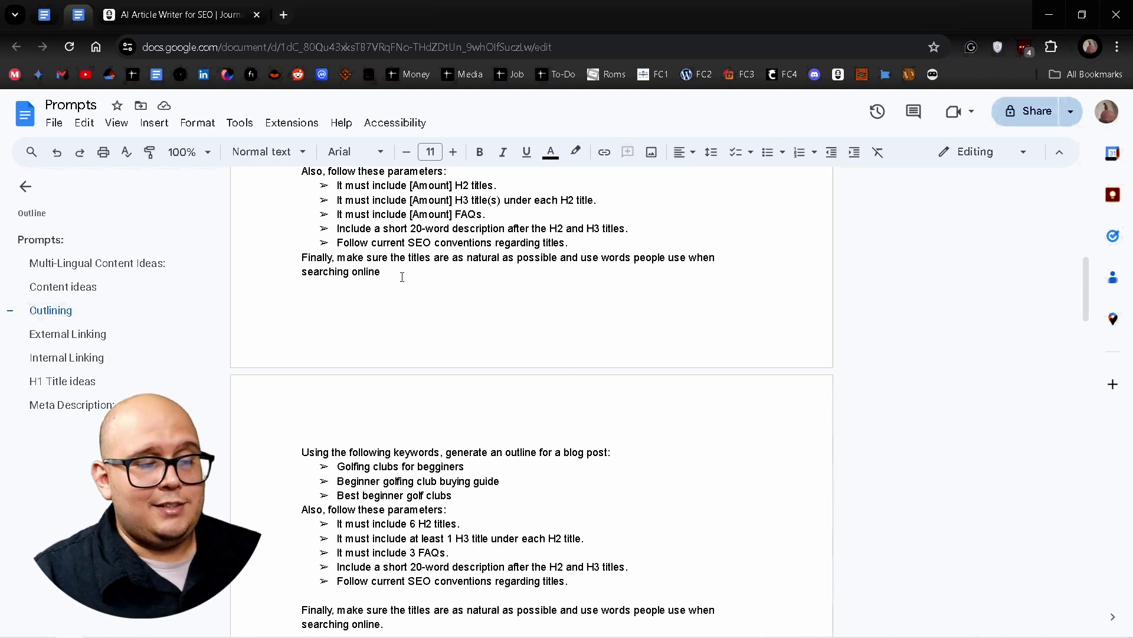
{"action": "left_click_drag", "start_coordinate": [402, 276], "coordinate": [302, 262]}
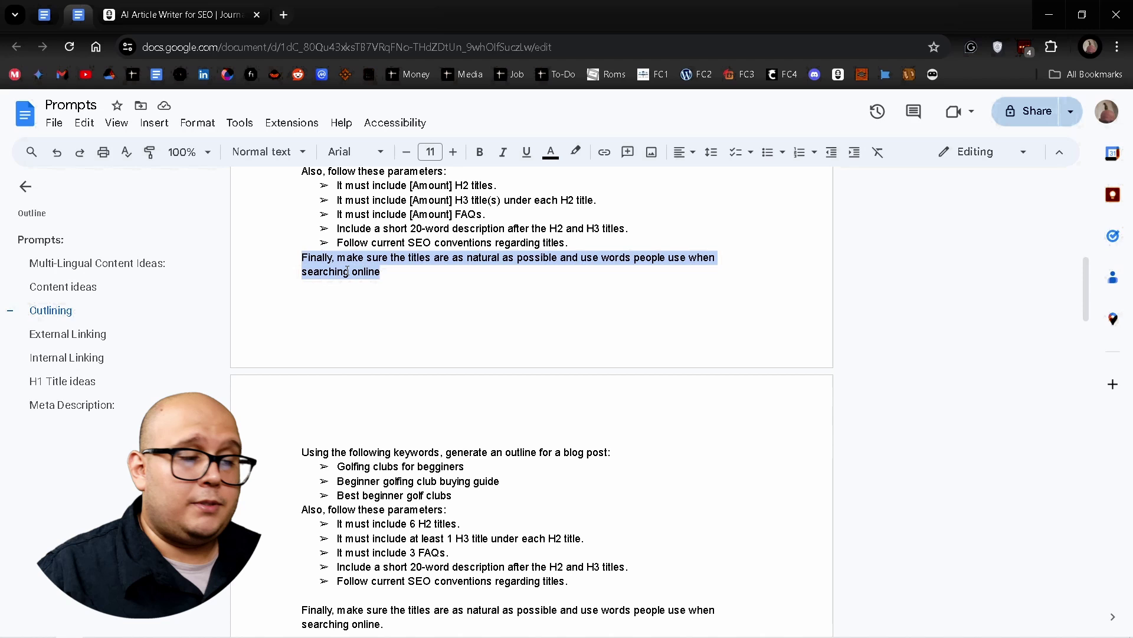
{"action": "left_click", "coordinate": [382, 277]}
{"action": "key", "text": "shift+Down"}
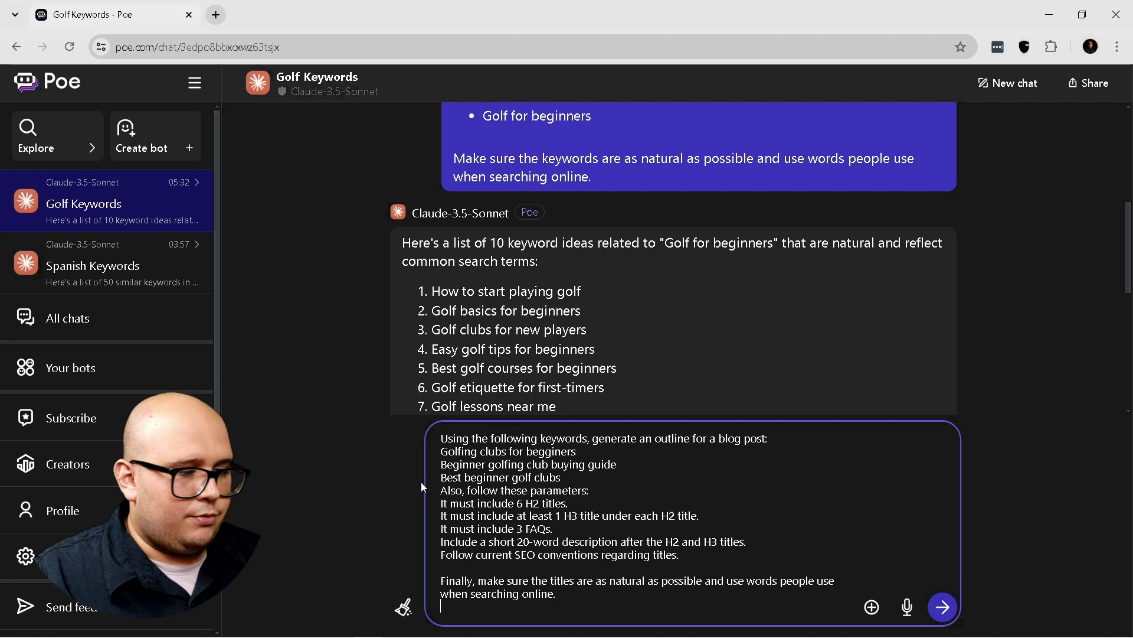
Send the outline prompt with the three golf-club keywords and scroll through Claude's outline.
{"action": "left_click_drag", "start_coordinate": [441, 450], "coordinate": [590, 473]}
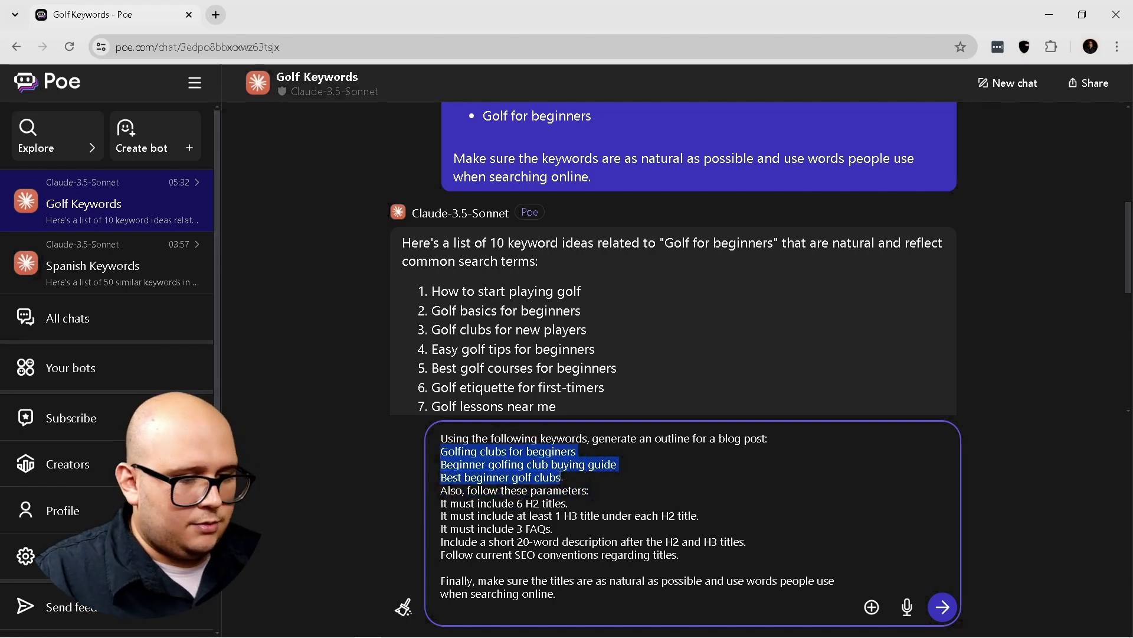
{"action": "left_click", "coordinate": [595, 579]}
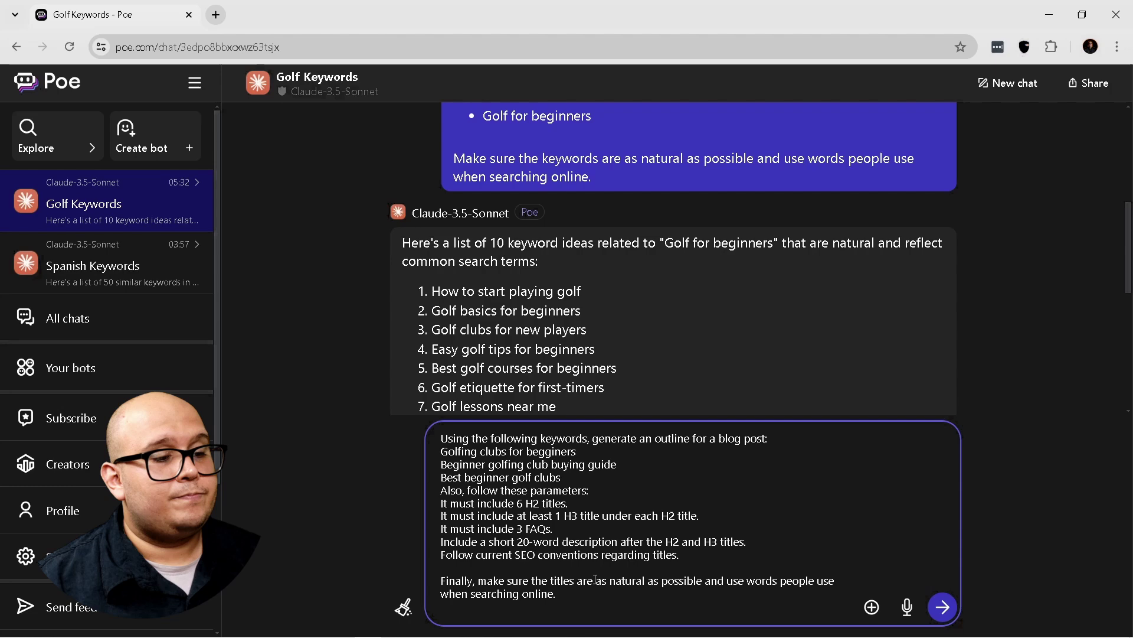
{"action": "key", "text": "Return"}
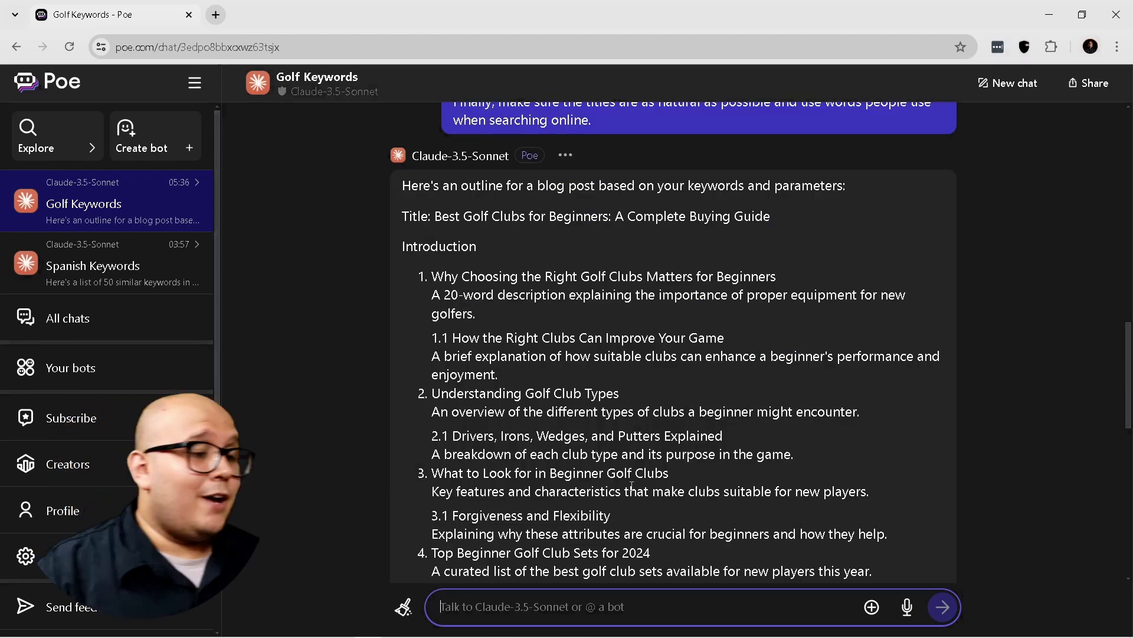
{"action": "left_click", "coordinate": [437, 276]}
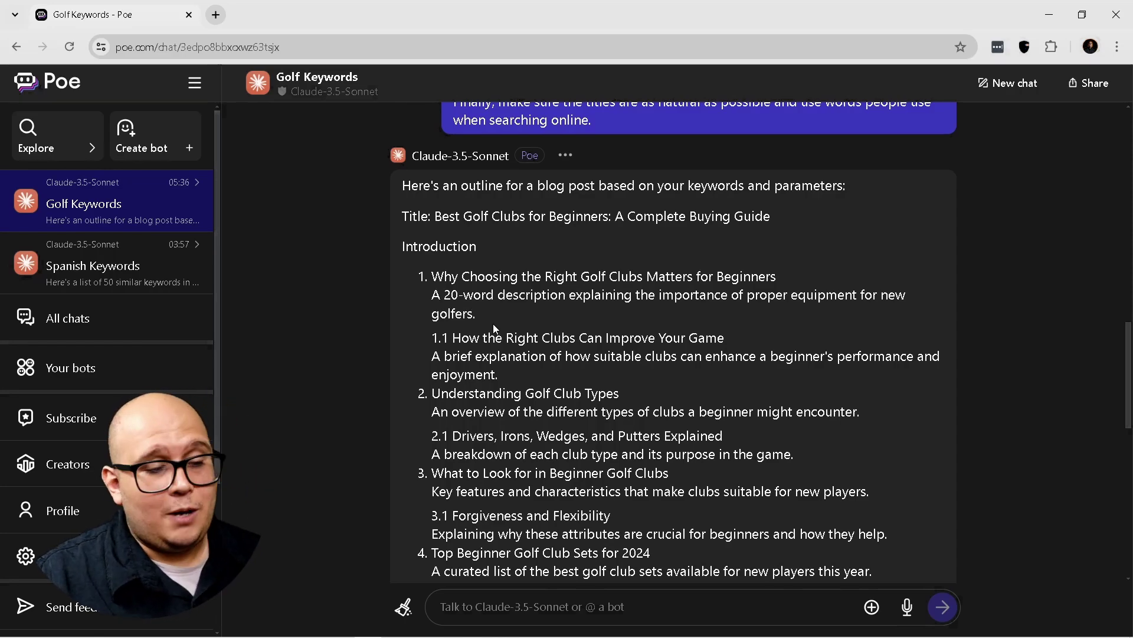
{"action": "scroll", "coordinate": [650, 380], "scroll_direction": "down", "scroll_amount": 2}
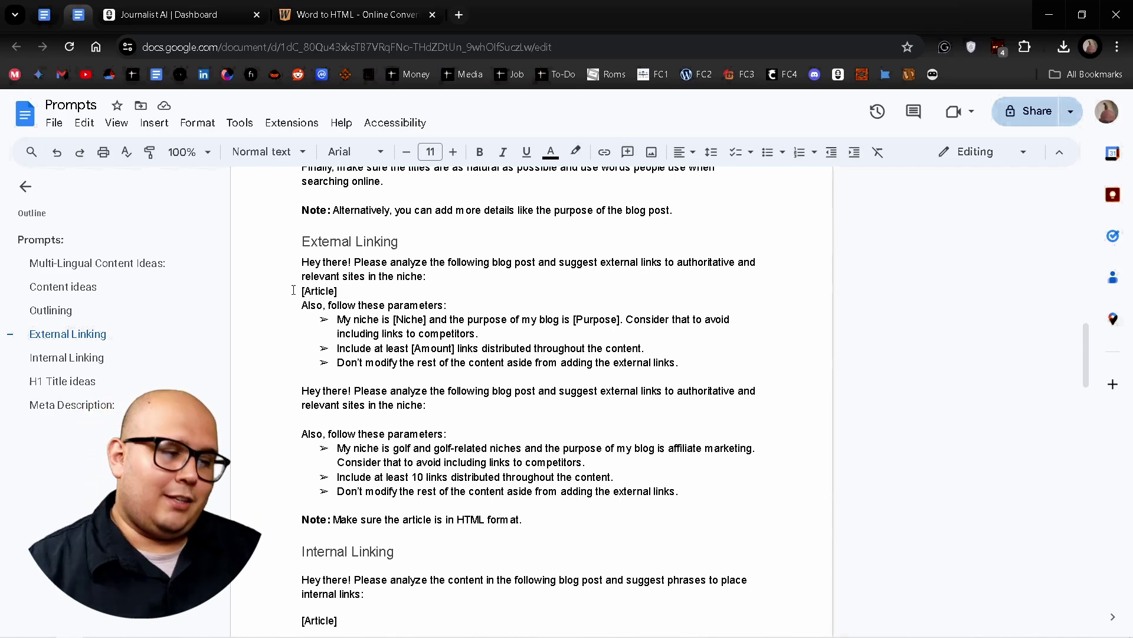
Review the External Linking prompt's [Article] placeholder and its 'HTML format' note.
{"action": "left_click_drag", "start_coordinate": [300, 290], "coordinate": [350, 288]}
{"action": "left_click", "coordinate": [372, 294]}
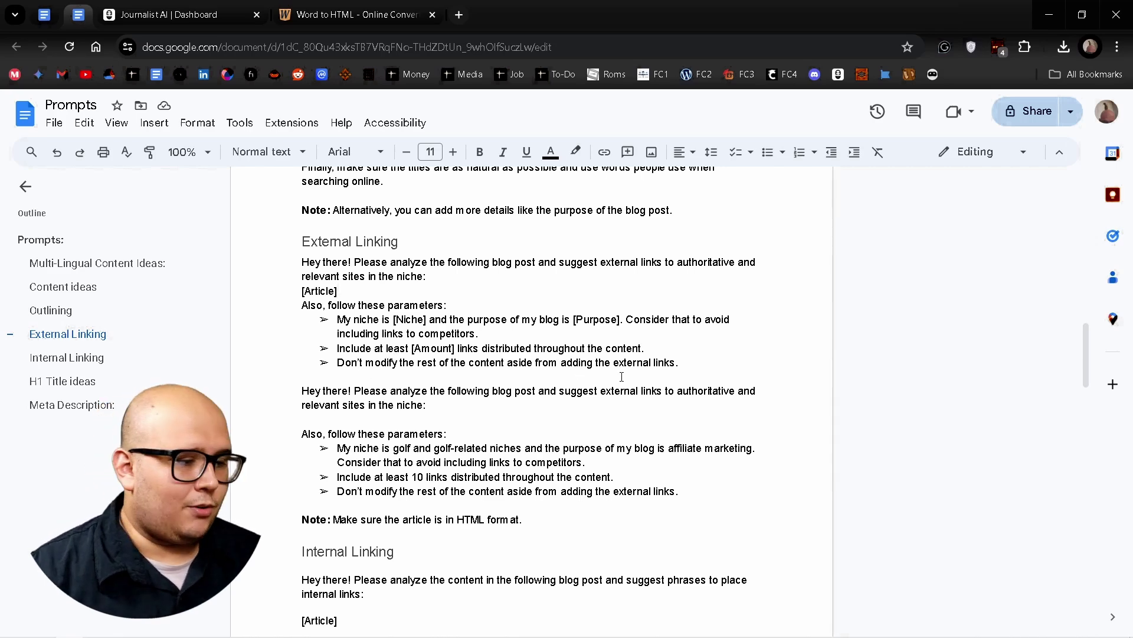
{"action": "left_click_drag", "start_coordinate": [457, 520], "coordinate": [519, 519]}
{"action": "scroll", "coordinate": [449, 502], "scroll_direction": "down", "scroll_amount": 1}
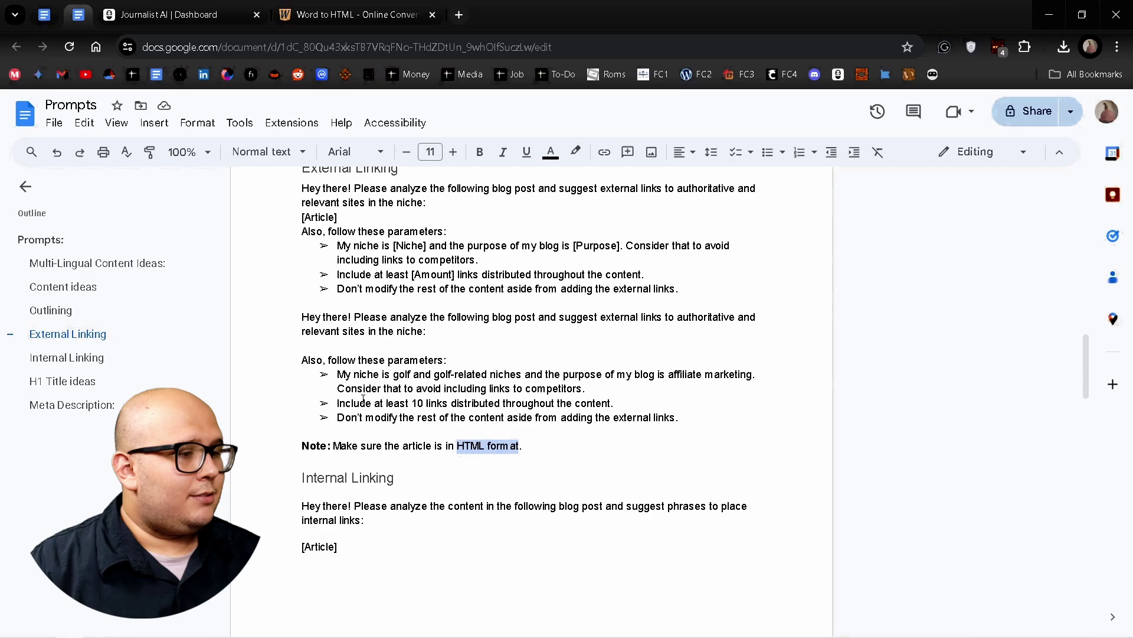
Check the generated beginner golf clubs article in Journalist AI.
{"action": "left_click", "coordinate": [348, 14]}
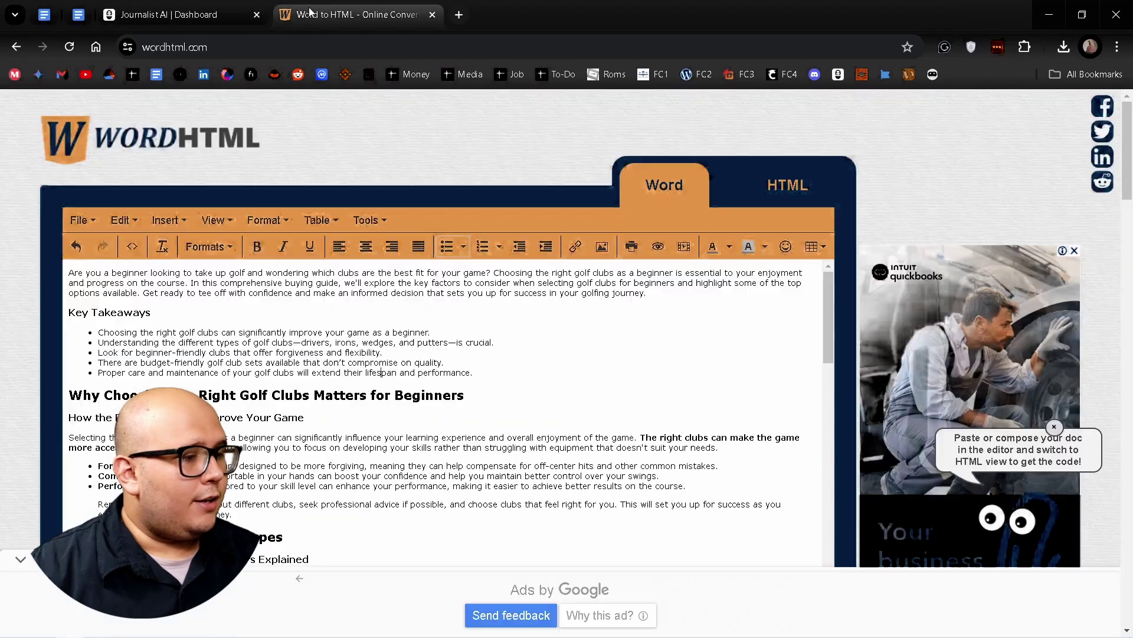
{"action": "left_click", "coordinate": [200, 15]}
{"action": "scroll", "coordinate": [449, 384], "scroll_direction": "up", "scroll_amount": 15}
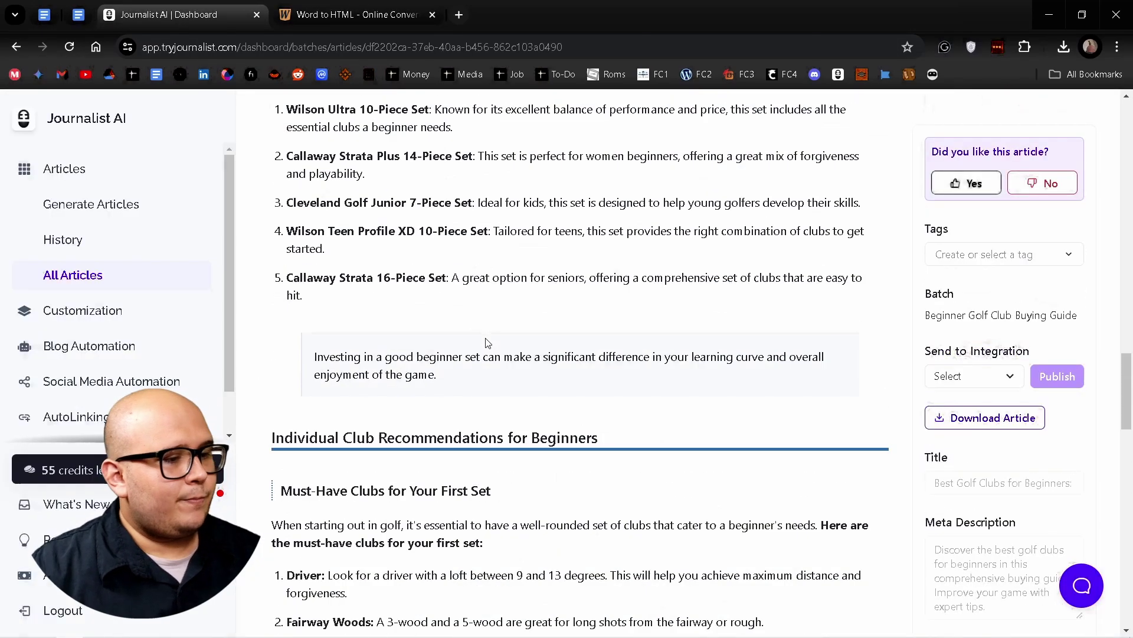
{"action": "scroll", "coordinate": [487, 343], "scroll_direction": "up", "scroll_amount": 5}
View the article as HTML code in Word to HTML, then return to Poe.
{"action": "left_click", "coordinate": [355, 14]}
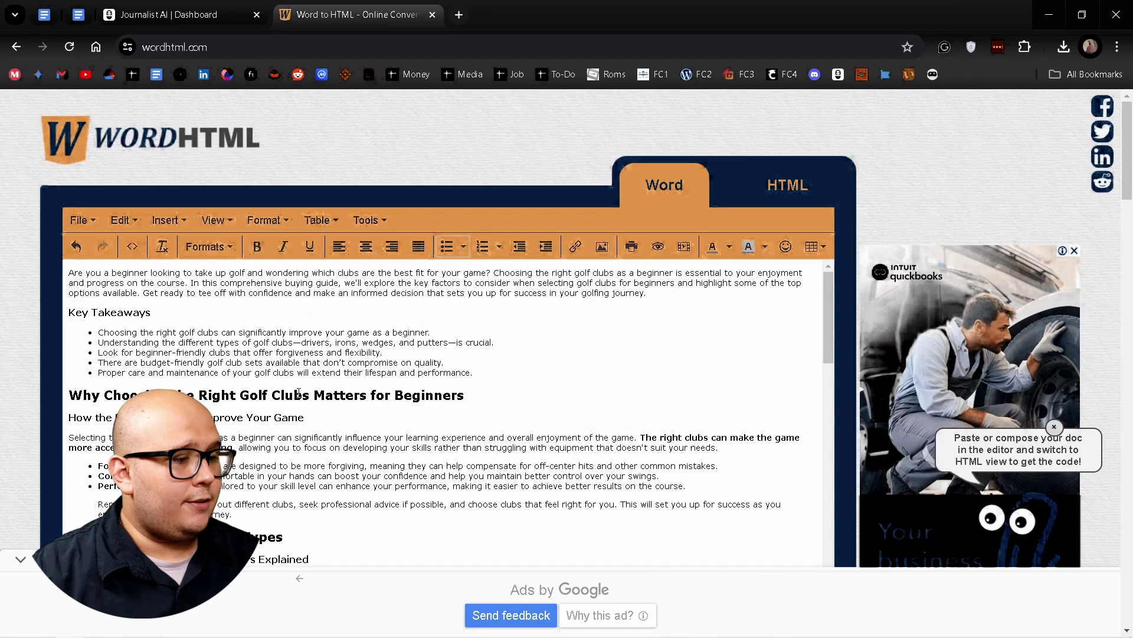
{"action": "left_click", "coordinate": [787, 185]}
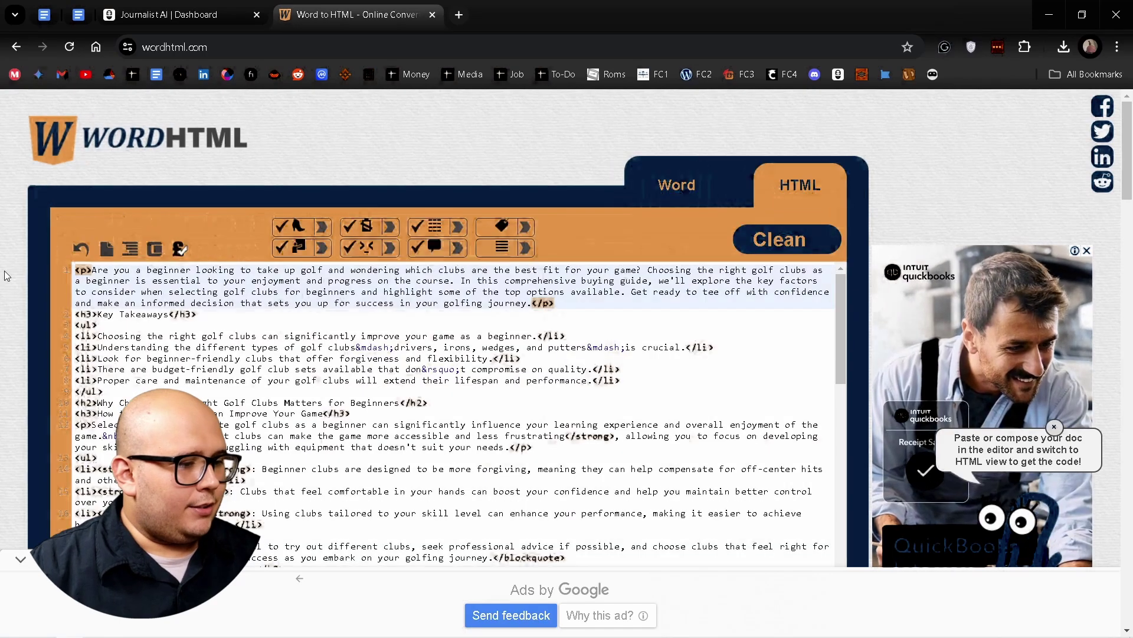
{"action": "scroll", "coordinate": [476, 369], "scroll_direction": "down", "scroll_amount": 10}
{"action": "key", "text": "alt+Tab"}
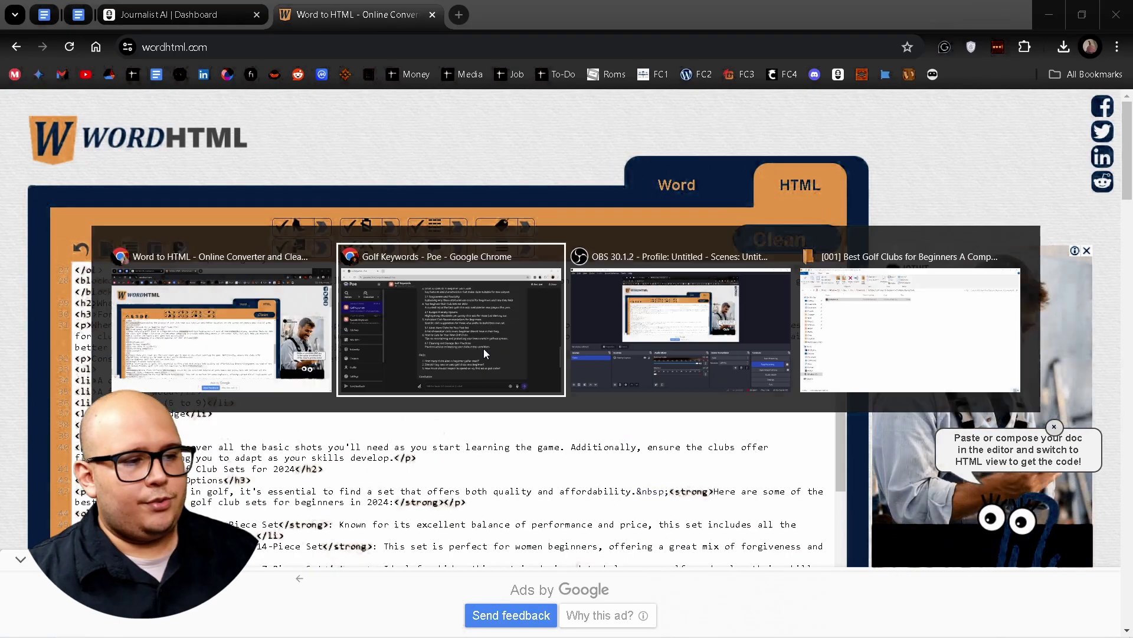
{"action": "scroll", "coordinate": [511, 207], "scroll_direction": "down", "scroll_amount": 5}
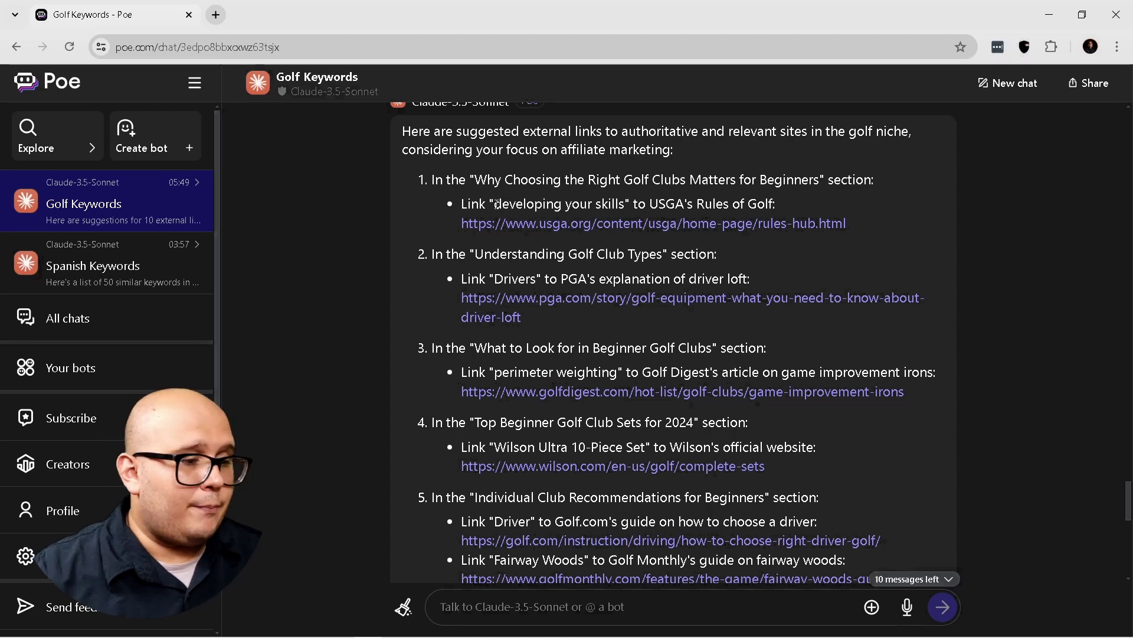
Review Claude's external link suggestions, like 'developing your skills' pointing to the Rules of Golf.
{"action": "left_click_drag", "start_coordinate": [494, 204], "coordinate": [627, 205]}
{"action": "left_click", "coordinate": [733, 205]}
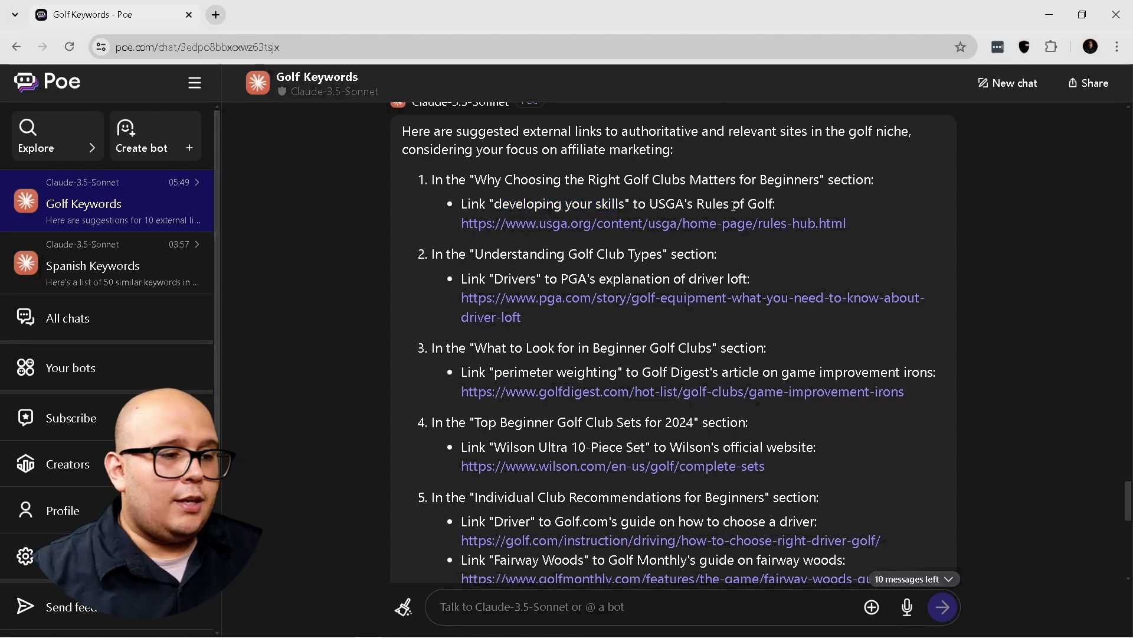
{"action": "left_click_drag", "start_coordinate": [696, 204], "coordinate": [794, 207]}
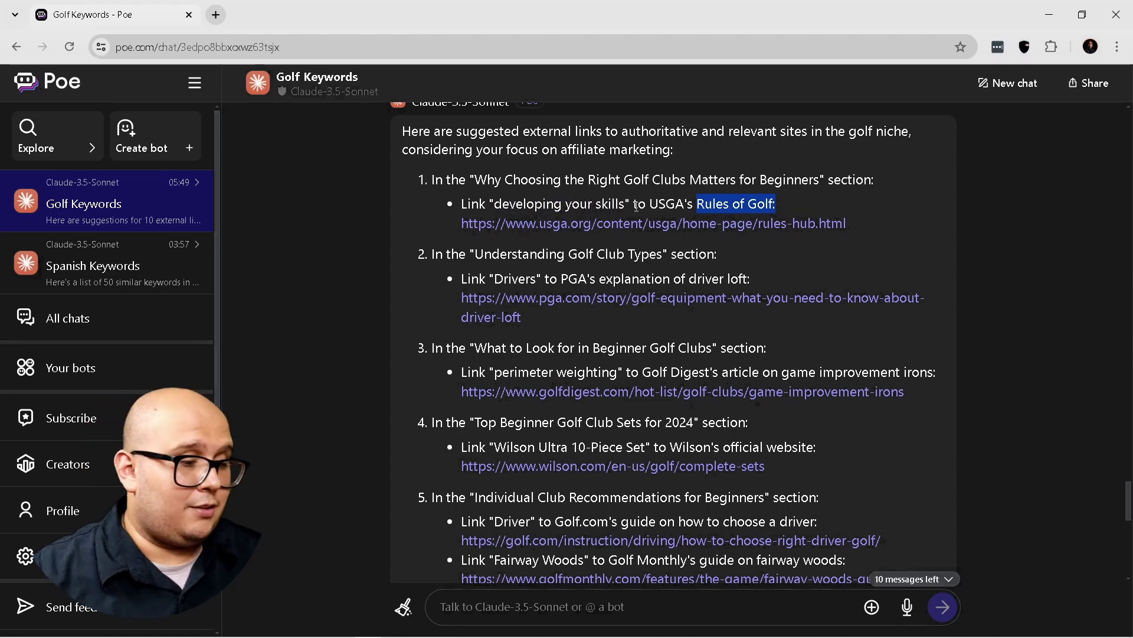
{"action": "scroll", "coordinate": [438, 203], "scroll_direction": "down", "scroll_amount": 4}
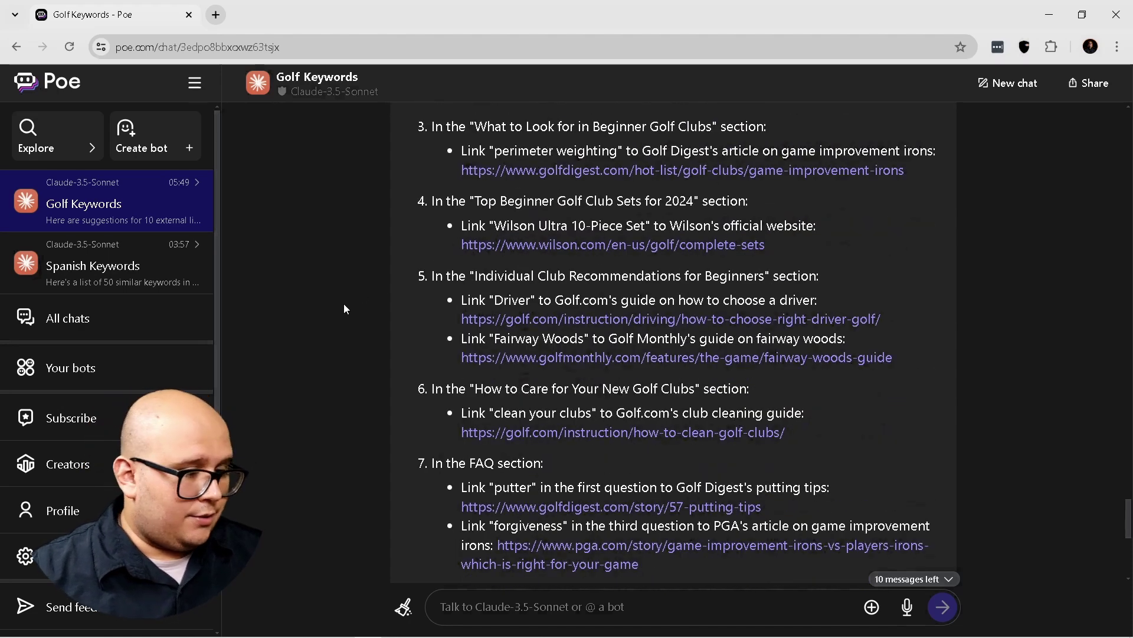
{"action": "scroll", "coordinate": [343, 303], "scroll_direction": "down", "scroll_amount": 1}
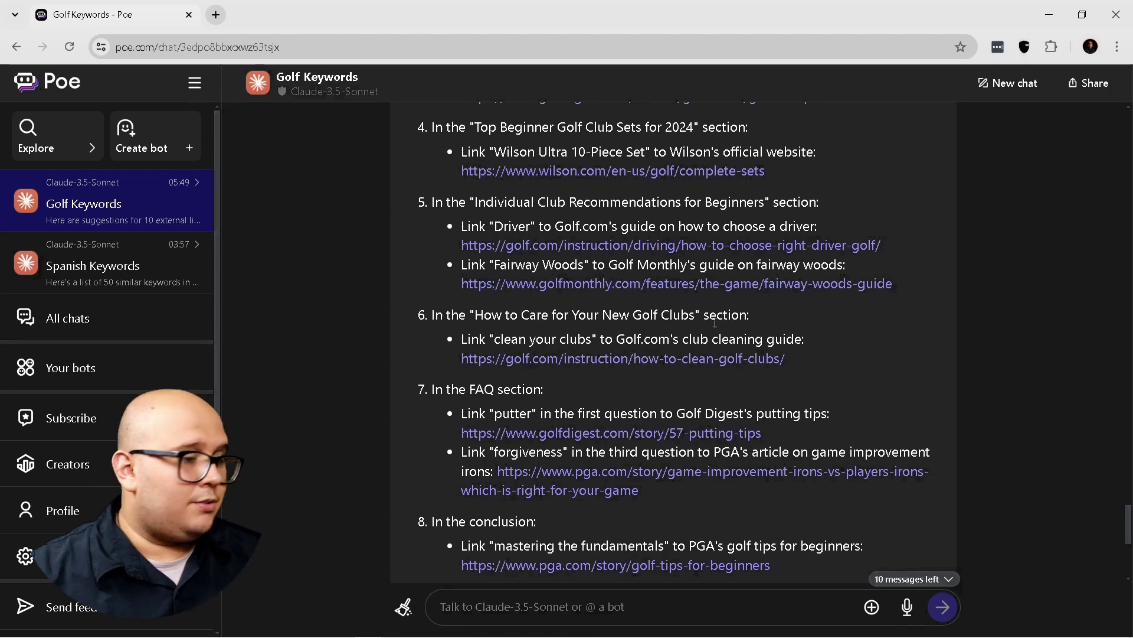
{"action": "scroll", "coordinate": [477, 311], "scroll_direction": "up", "scroll_amount": 4}
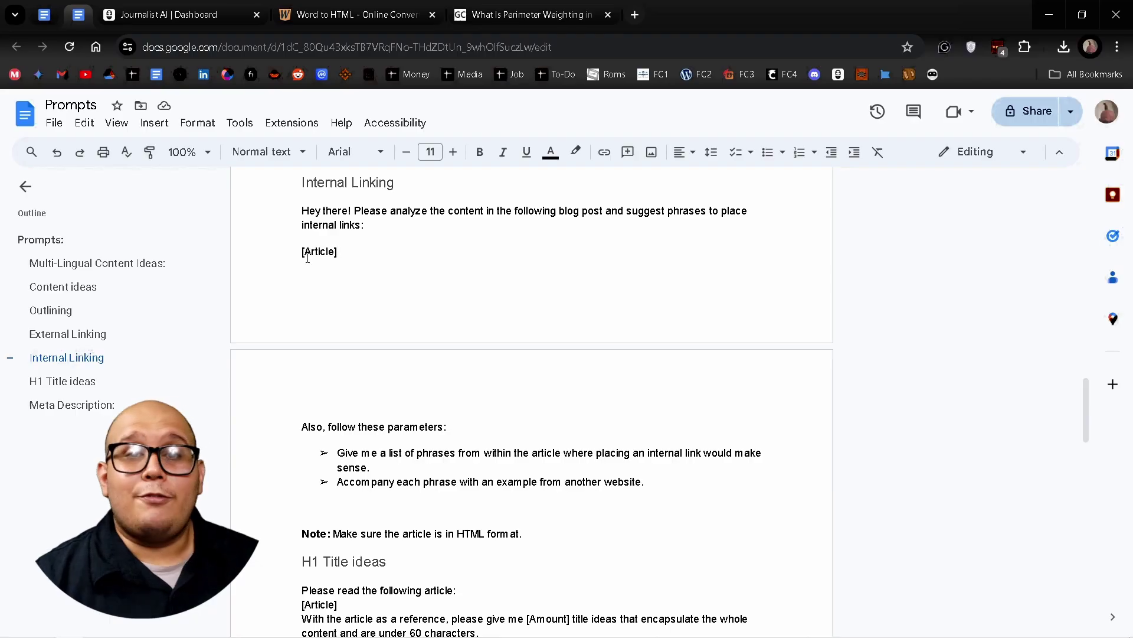
Review the Internal Linking request and parameter bullets, then select the whole prompt.
{"action": "left_click", "coordinate": [290, 209]}
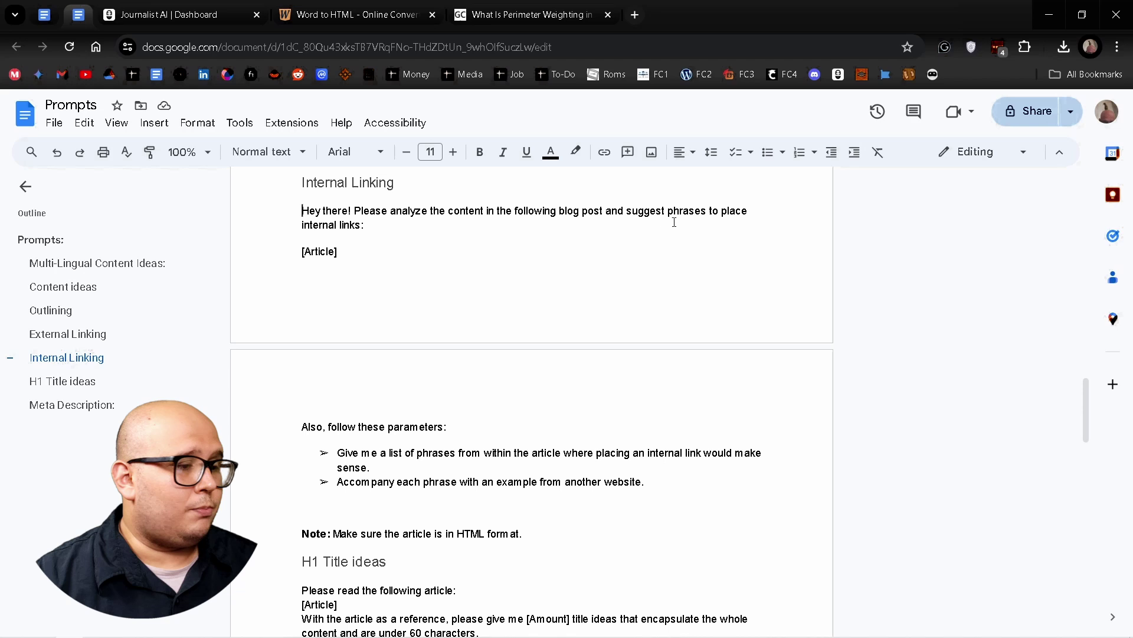
{"action": "triple_click", "coordinate": [346, 232]}
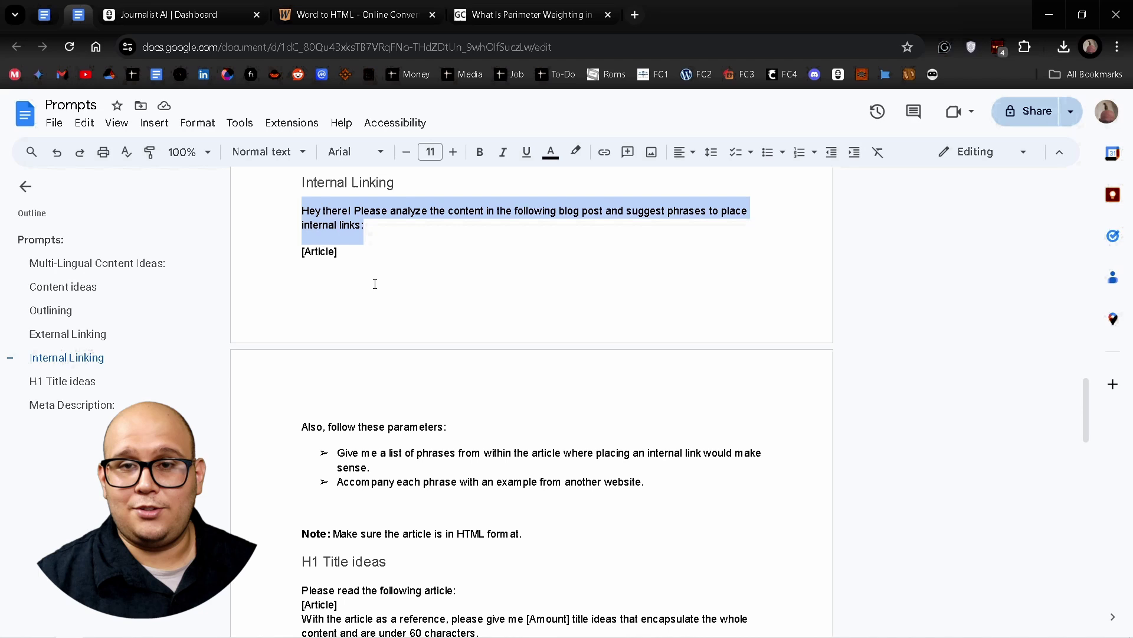
{"action": "left_click", "coordinate": [405, 274]}
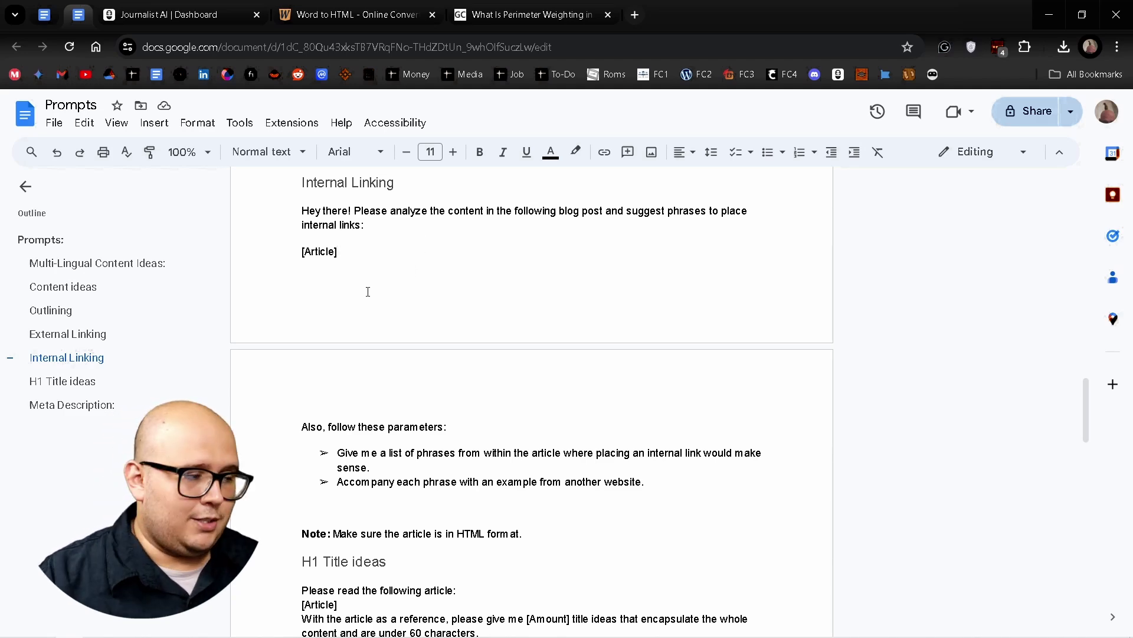
{"action": "scroll", "coordinate": [362, 303], "scroll_direction": "down", "scroll_amount": 1}
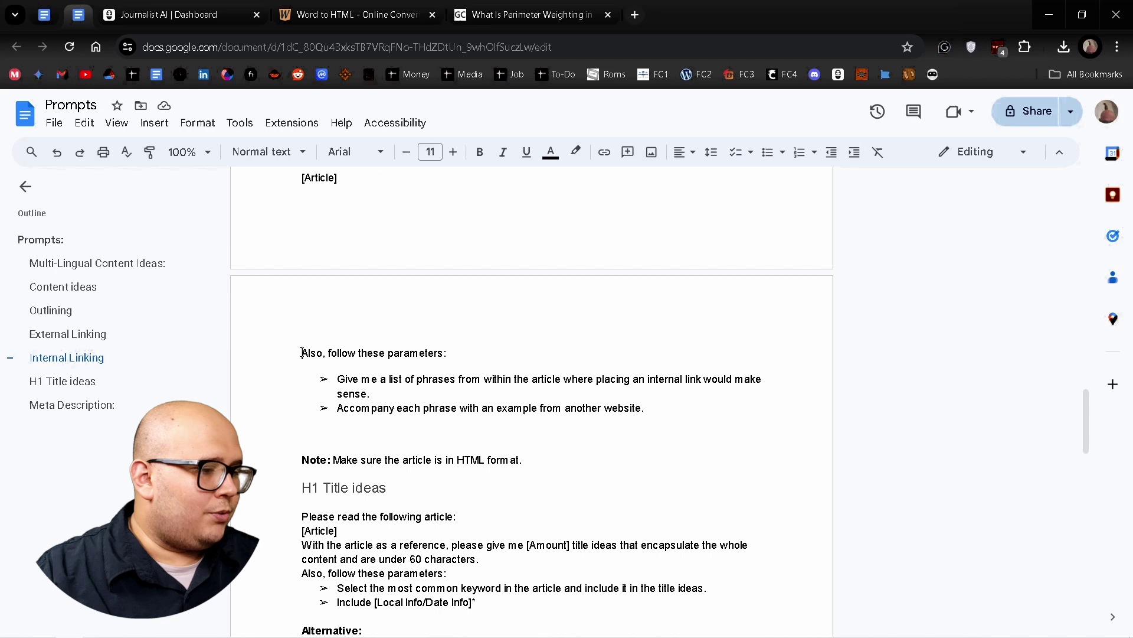
{"action": "left_click_drag", "start_coordinate": [302, 354], "coordinate": [491, 360]}
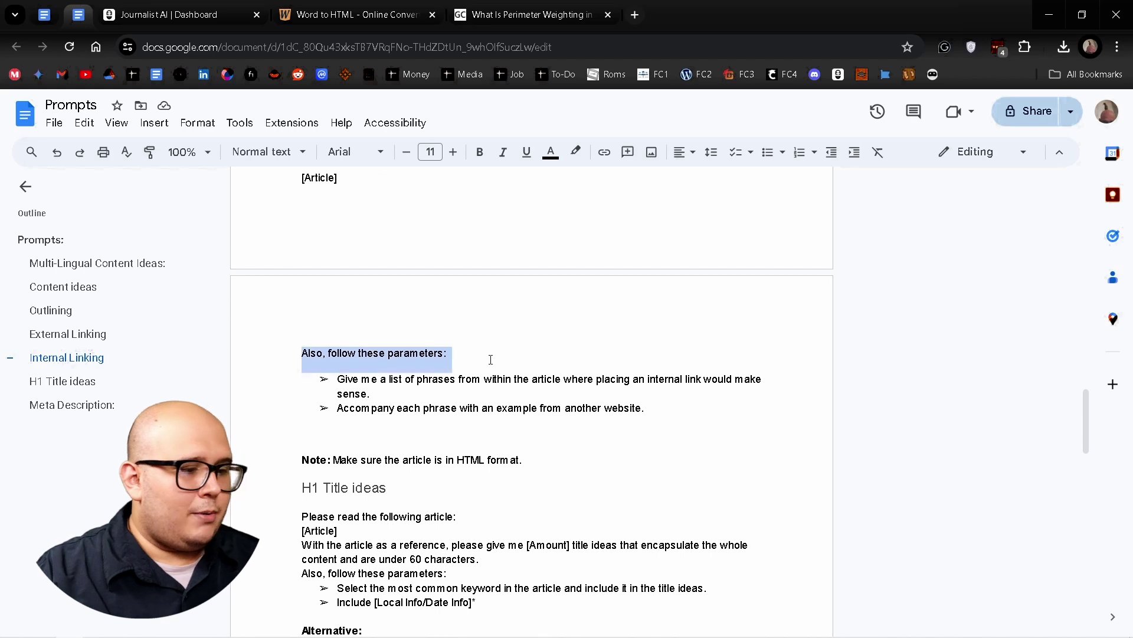
{"action": "left_click", "coordinate": [339, 379]}
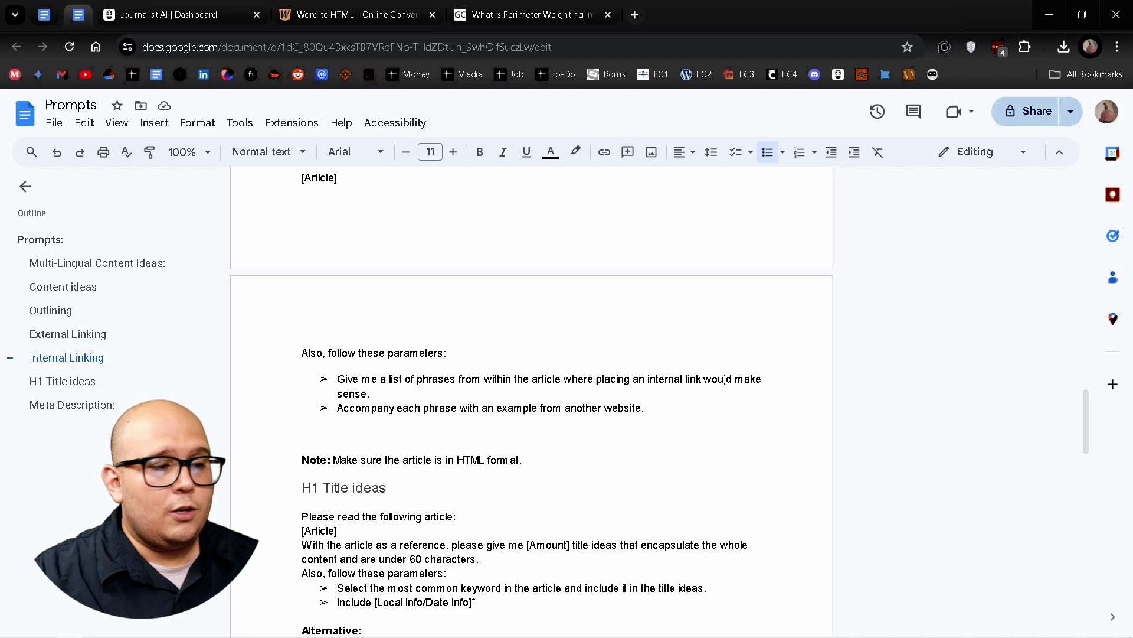
{"action": "left_click_drag", "start_coordinate": [650, 408], "coordinate": [337, 408]}
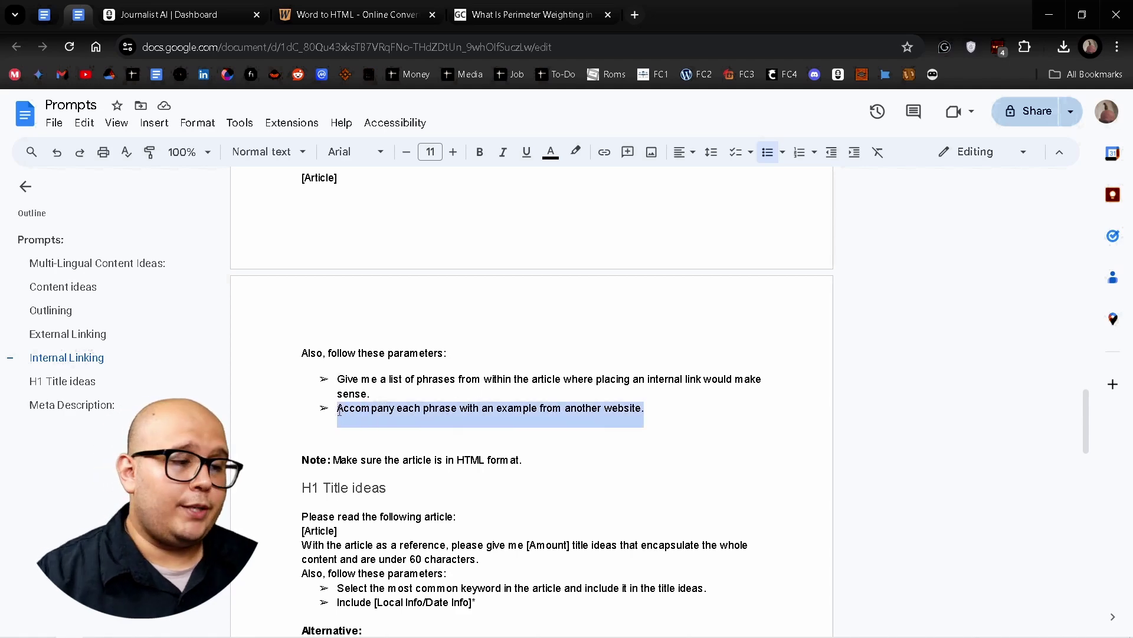
{"action": "left_click", "coordinate": [403, 431]}
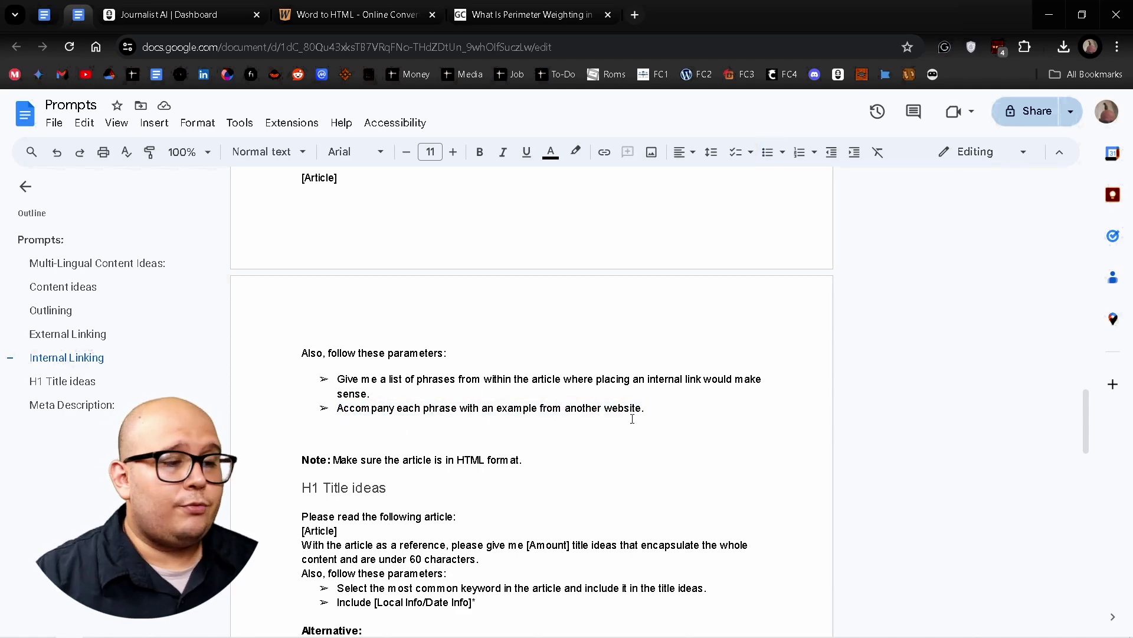
{"action": "left_click_drag", "start_coordinate": [644, 412], "coordinate": [287, 286]}
{"action": "key", "text": "ctrl+c"}
{"action": "scroll", "coordinate": [463, 307], "scroll_direction": "up", "scroll_amount": 2}
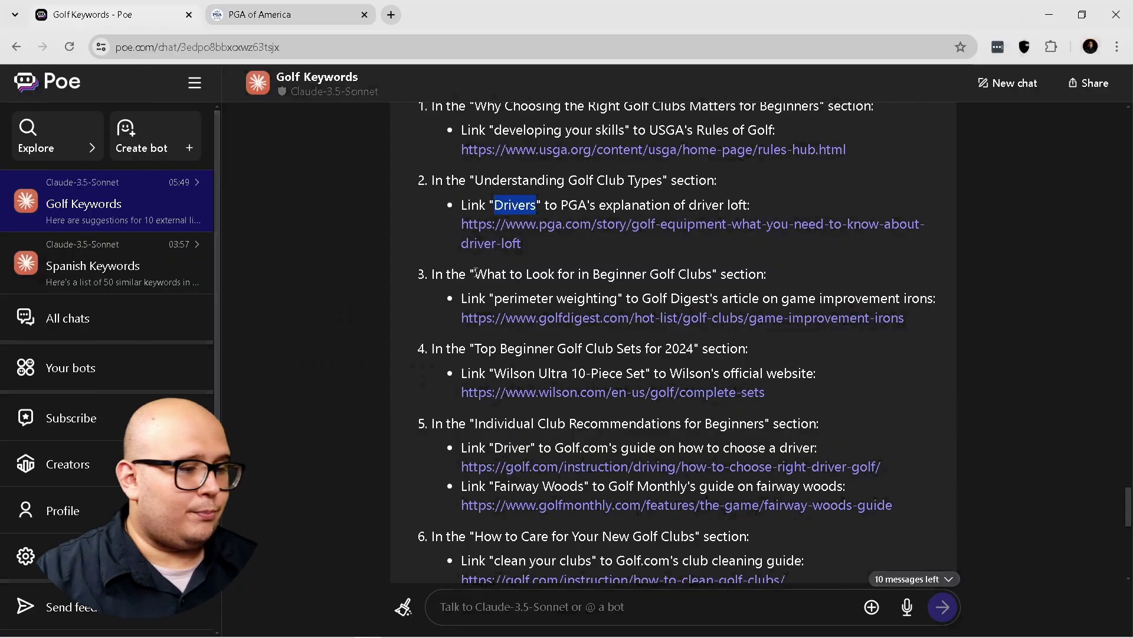
Send the Internal Linking prompt with the HTML golf article replacing [Article].
{"action": "left_click", "coordinate": [473, 607]}
{"action": "key", "text": "ctrl+v"}
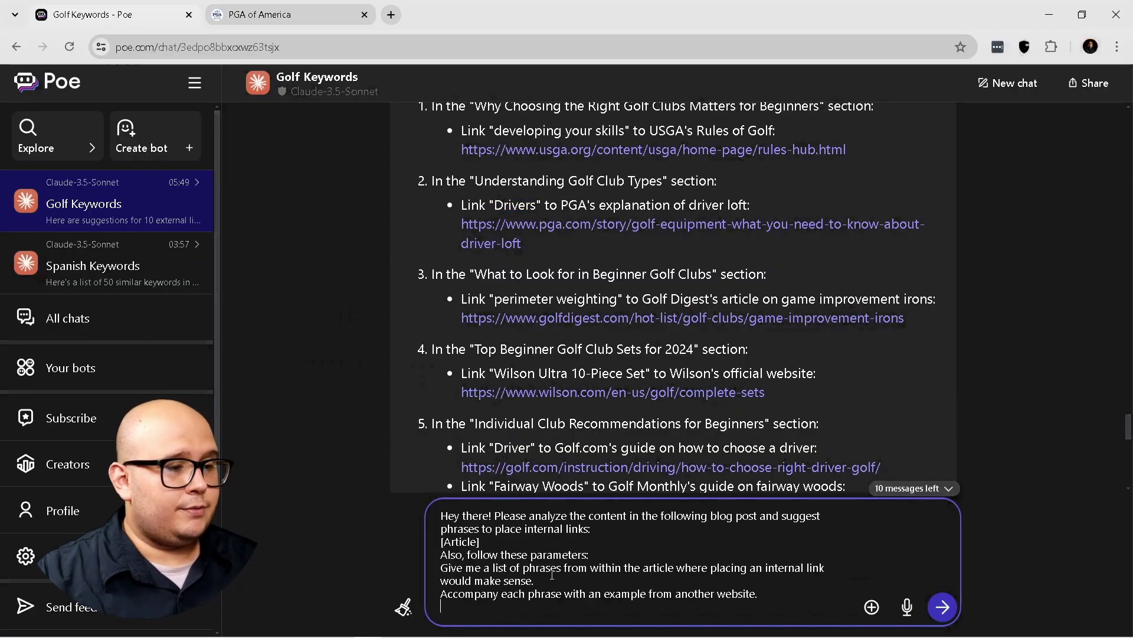
{"action": "double_click", "coordinate": [464, 541]}
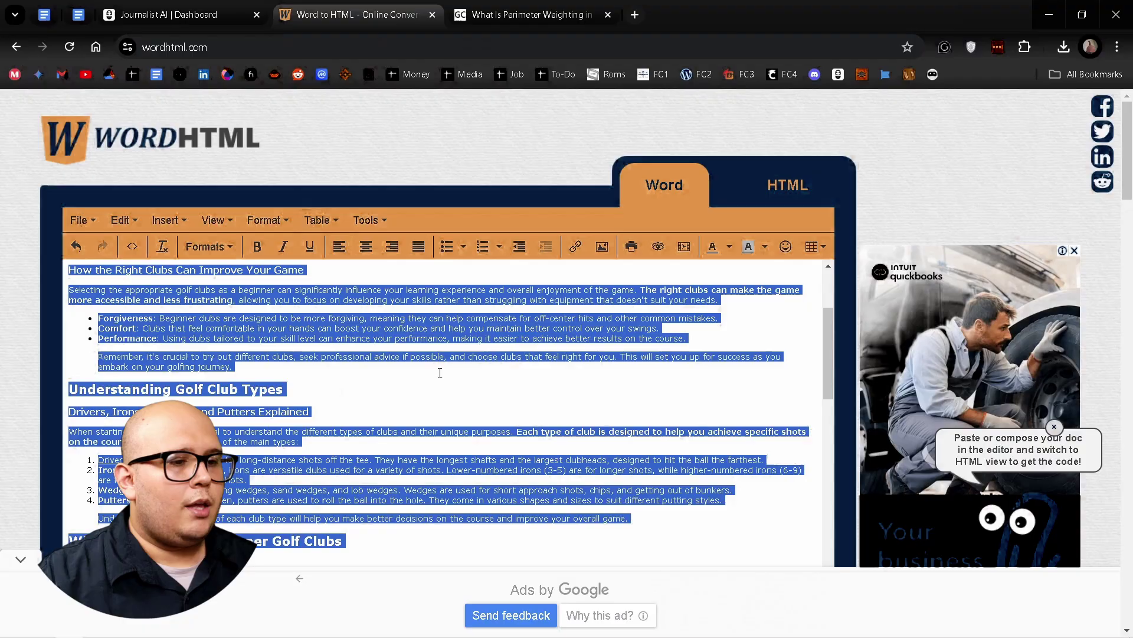
{"action": "left_click", "coordinate": [788, 185]}
{"action": "key", "text": "ctrl+a"}
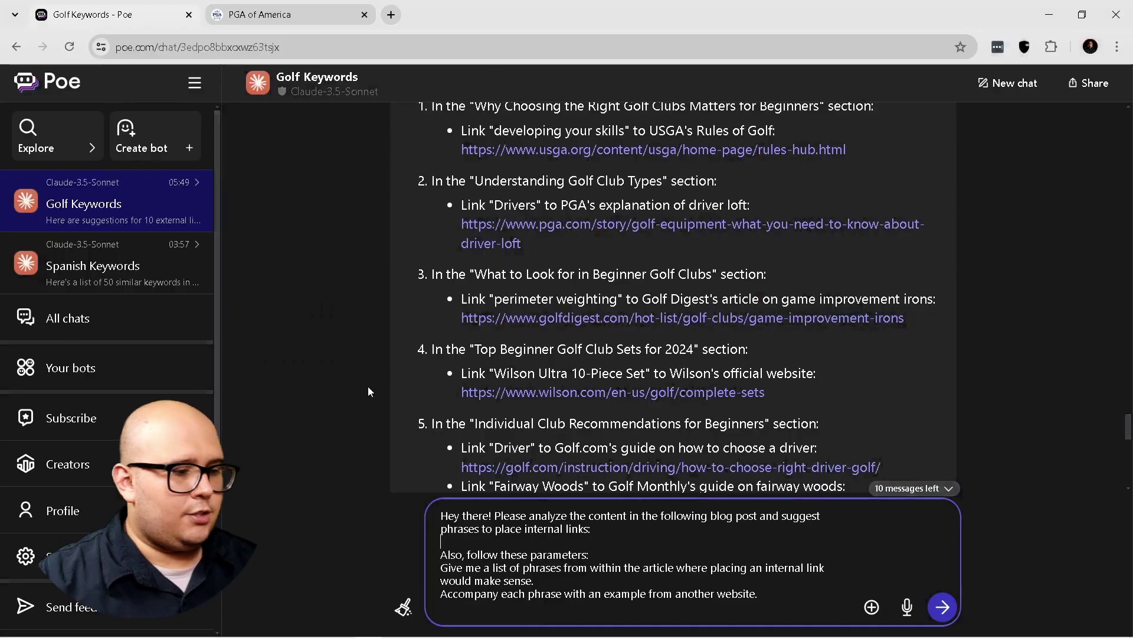
{"action": "key", "text": "ctrl+v"}
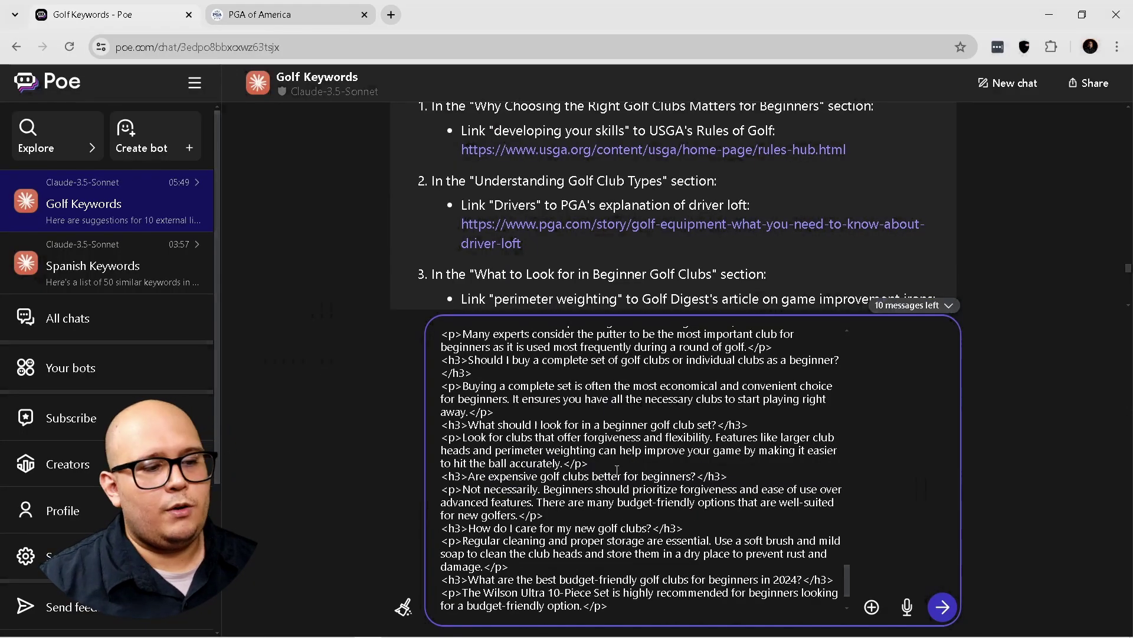
{"action": "key", "text": "Return"}
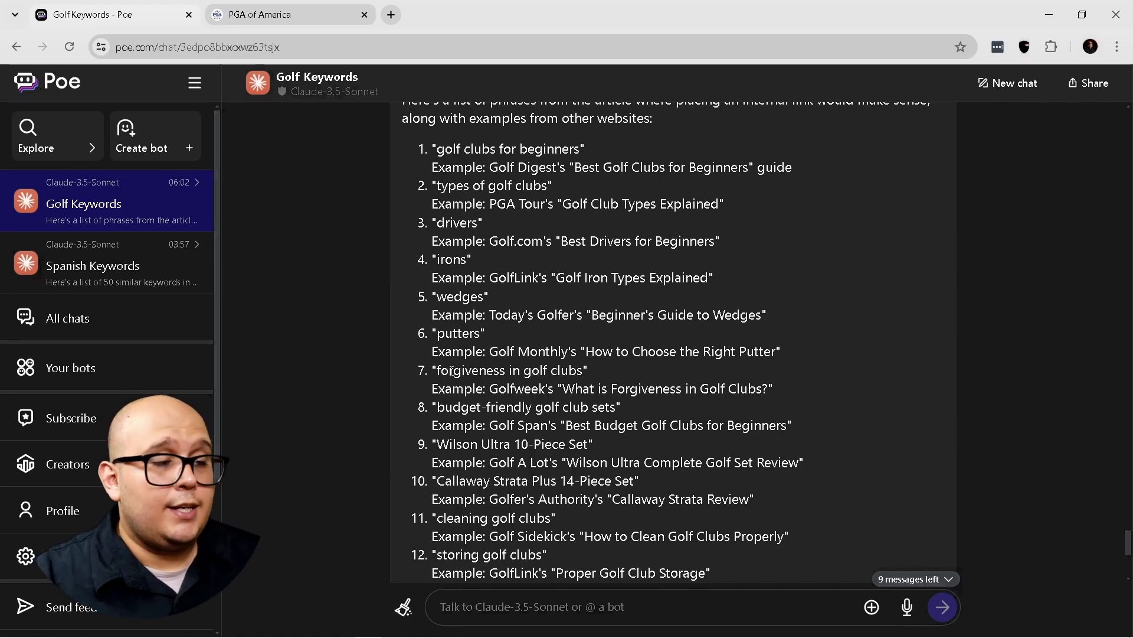
Review suggested phrases such as 'forgiveness in golf clubs' and 'budget-friendly golf club sets'.
{"action": "left_click_drag", "start_coordinate": [442, 373], "coordinate": [587, 384]}
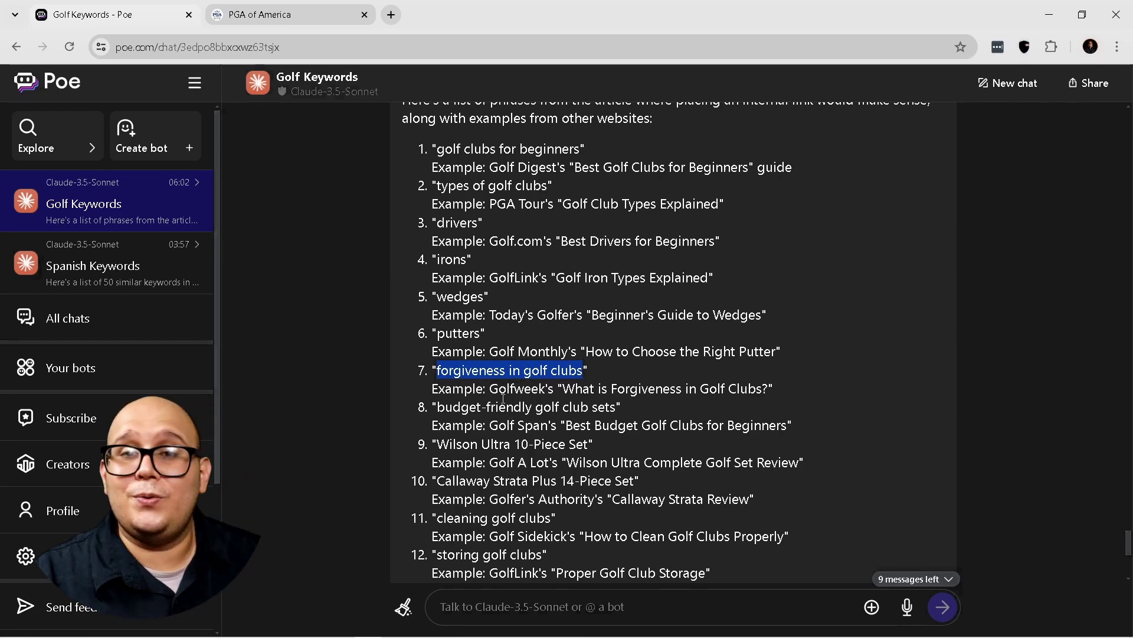
{"action": "left_click_drag", "start_coordinate": [616, 410], "coordinate": [447, 408]}
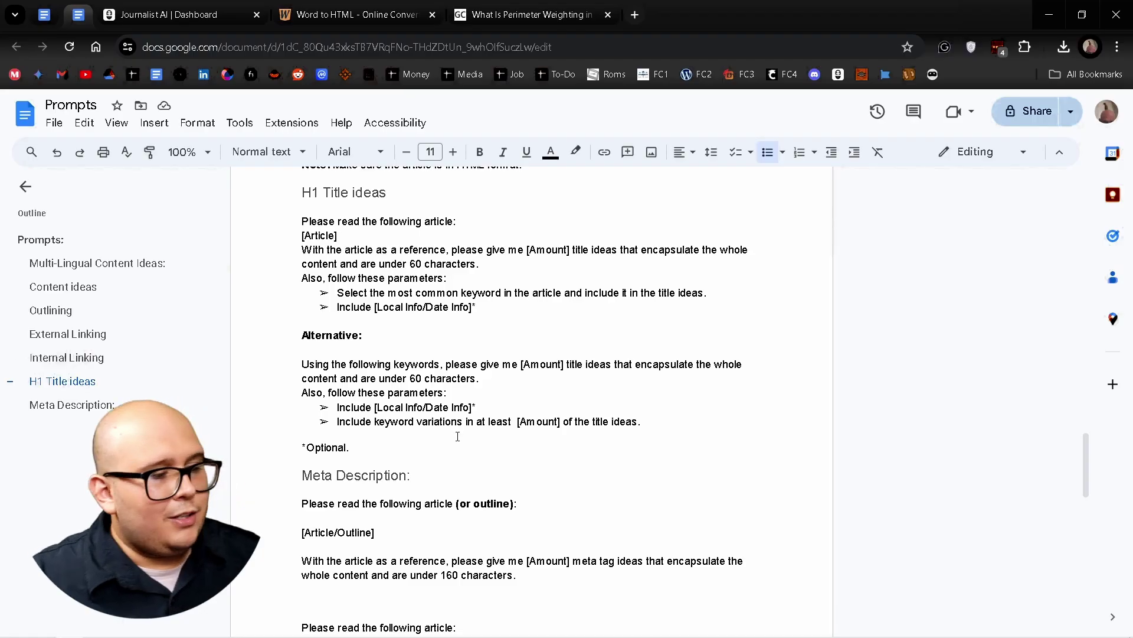
{"action": "scroll", "coordinate": [454, 436], "scroll_direction": "up", "scroll_amount": 3}
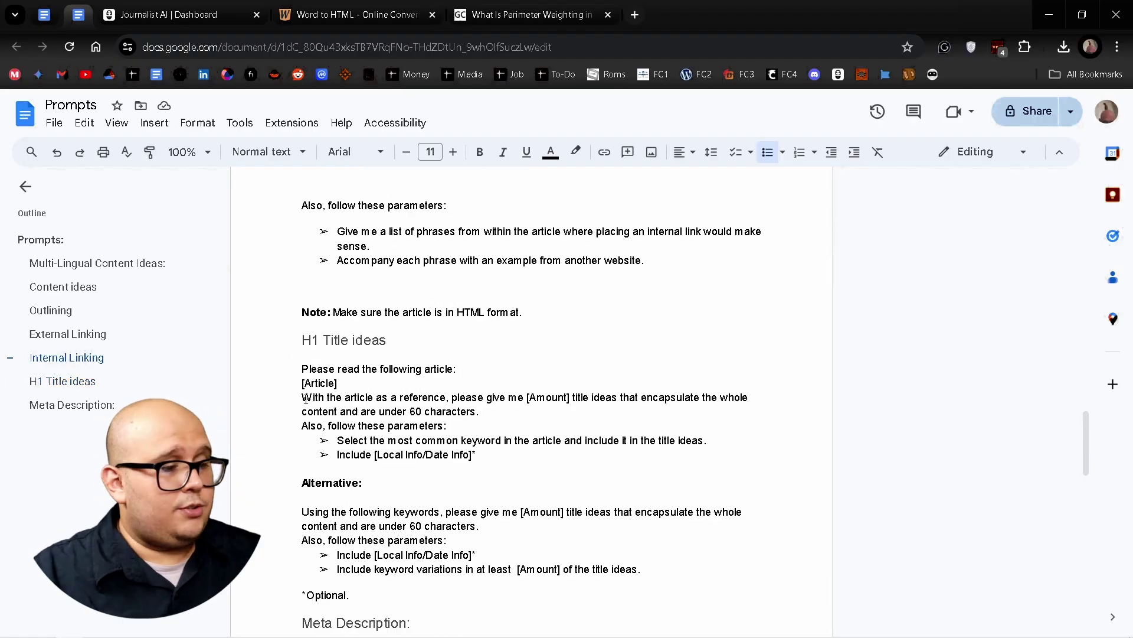
Review the H1 Title ideas prompt and its Alternative label, then select the main prompt.
{"action": "left_click_drag", "start_coordinate": [298, 339], "coordinate": [404, 337]}
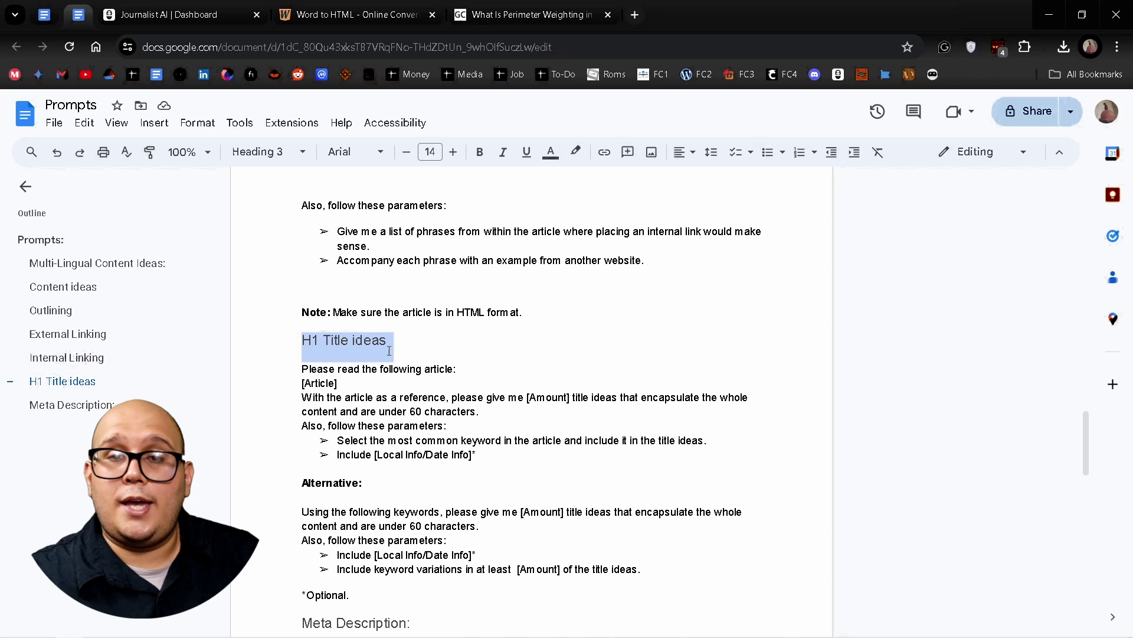
{"action": "scroll", "coordinate": [422, 352], "scroll_direction": "down", "scroll_amount": 1}
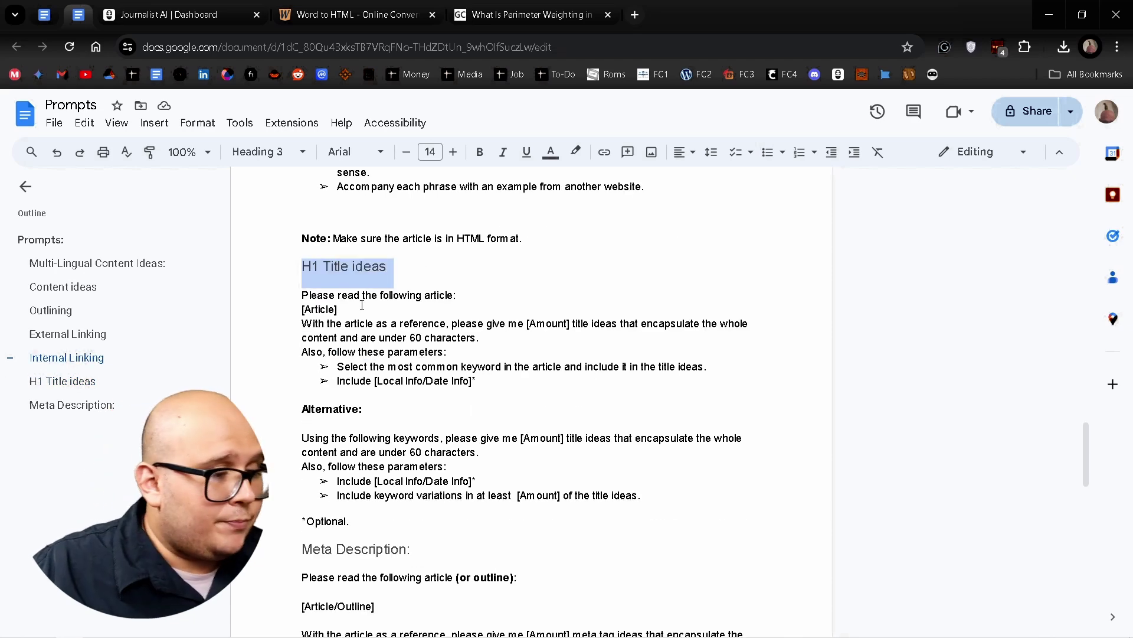
{"action": "left_click", "coordinate": [330, 300]}
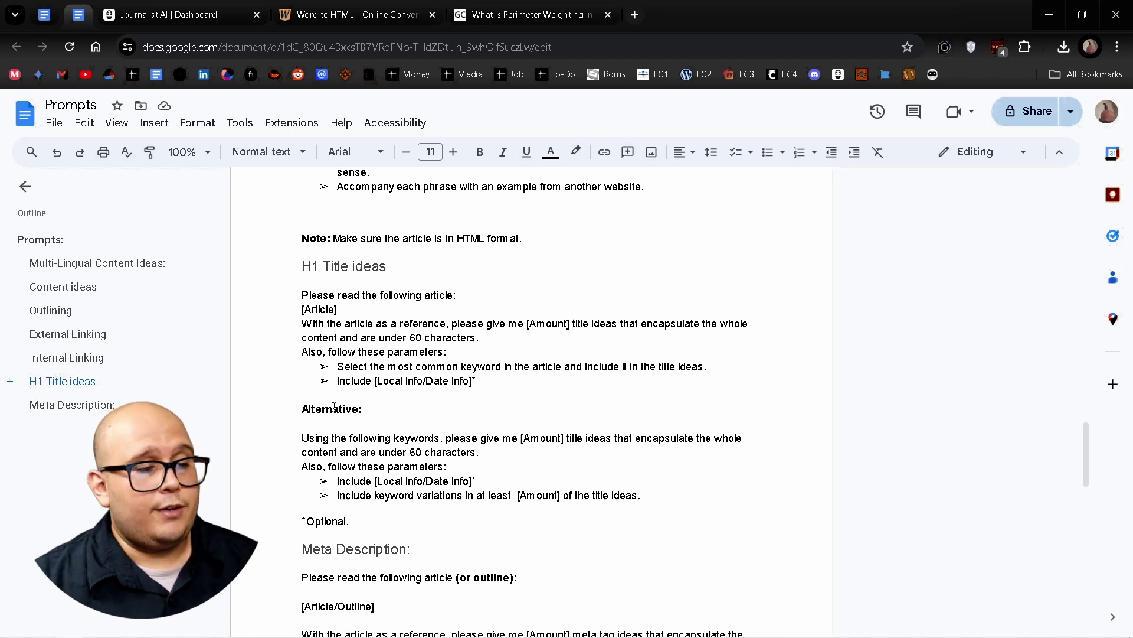
{"action": "left_click_drag", "start_coordinate": [302, 408], "coordinate": [368, 406]}
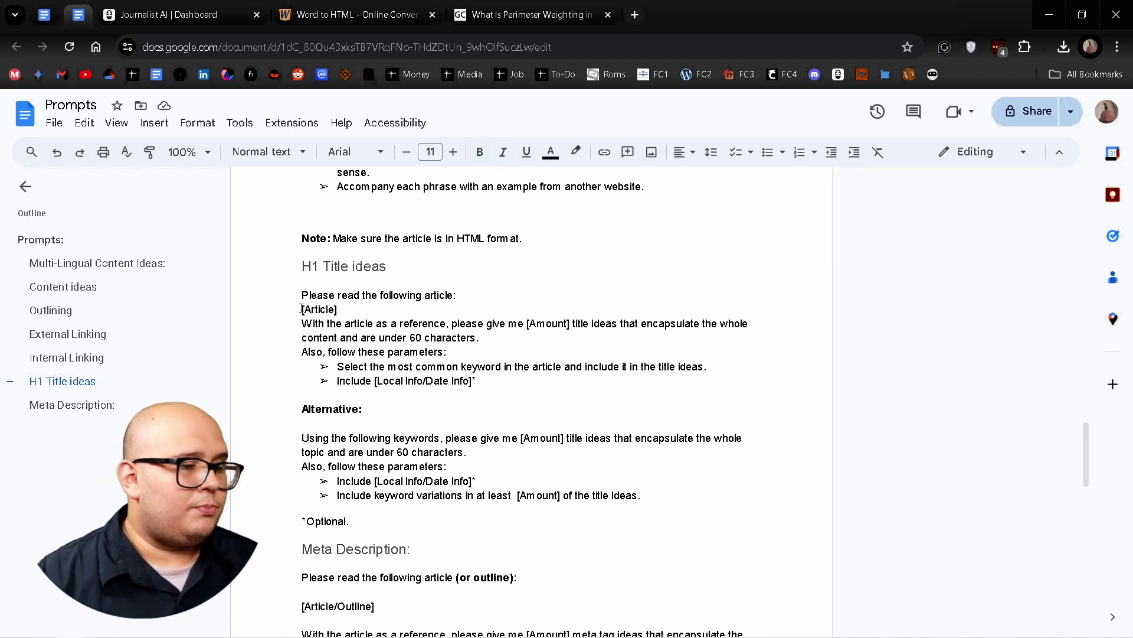
{"action": "left_click_drag", "start_coordinate": [300, 295], "coordinate": [495, 381]}
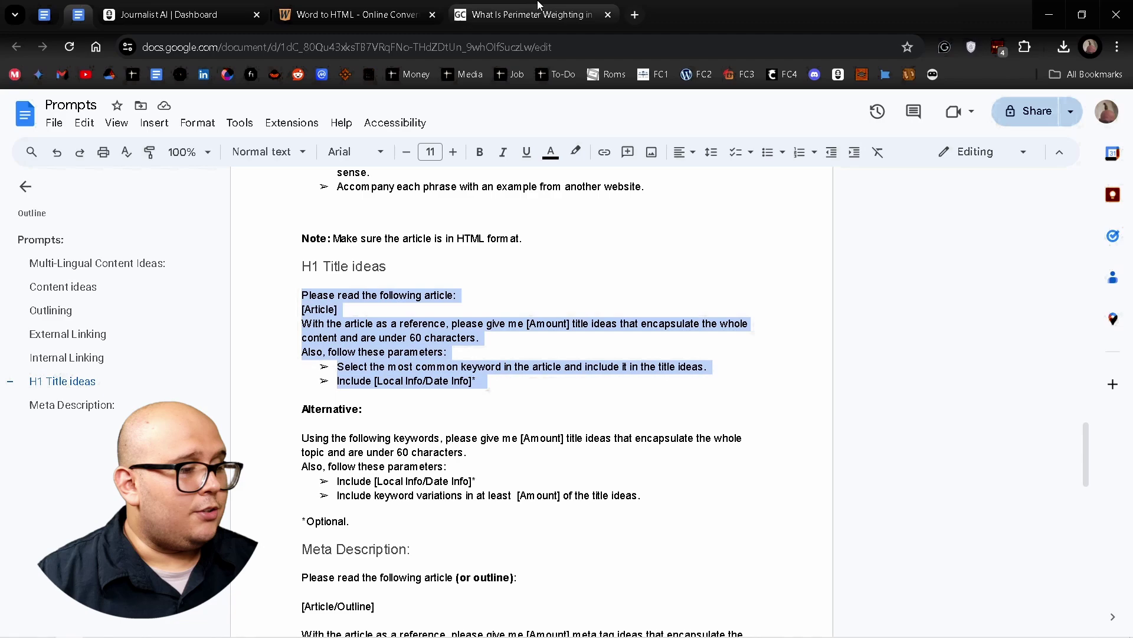
In the Poe chat, replace [Article] with the pasted HTML golf article and send the title prompt.
{"action": "left_click", "coordinate": [177, 14]}
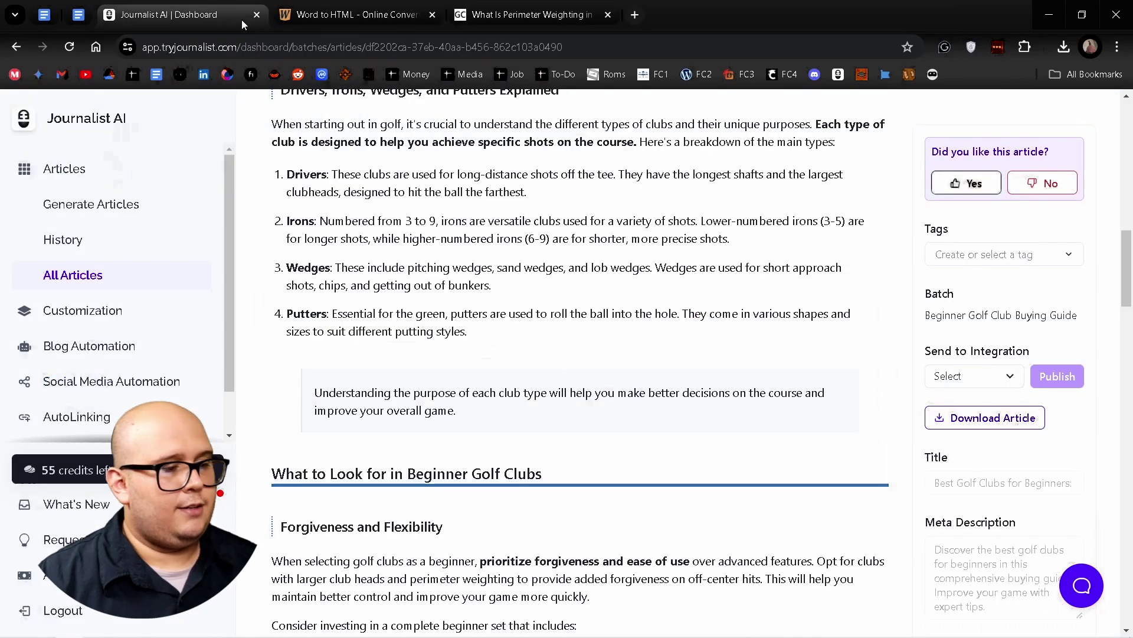
{"action": "left_click", "coordinate": [355, 14]}
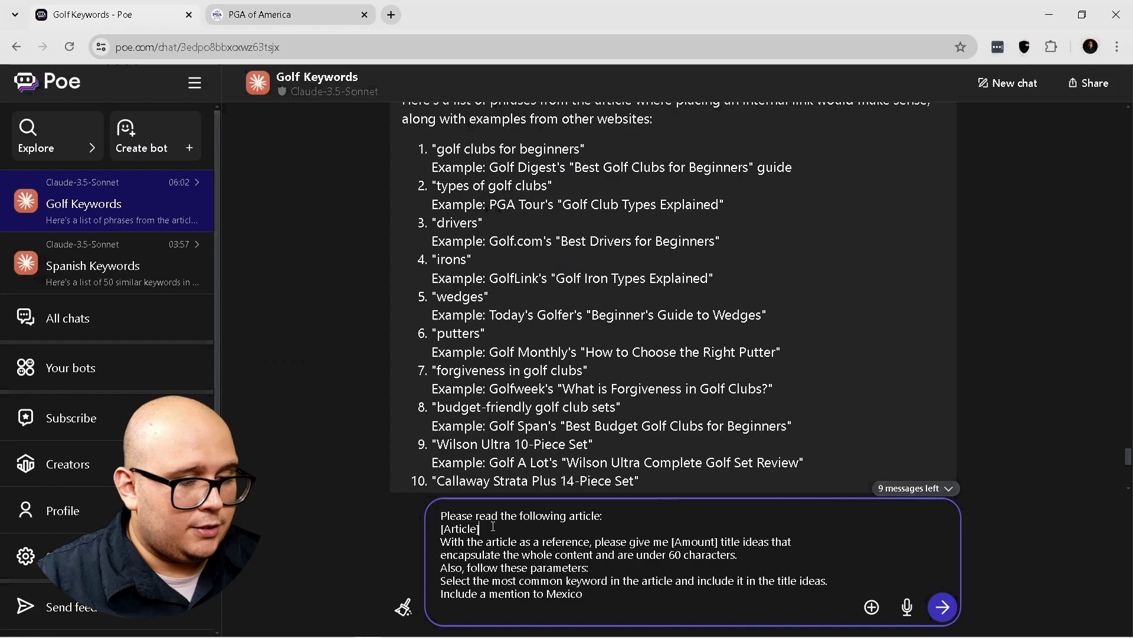
{"action": "left_click_drag", "start_coordinate": [480, 529], "coordinate": [440, 529]}
{"action": "key", "text": "ctrl+v"}
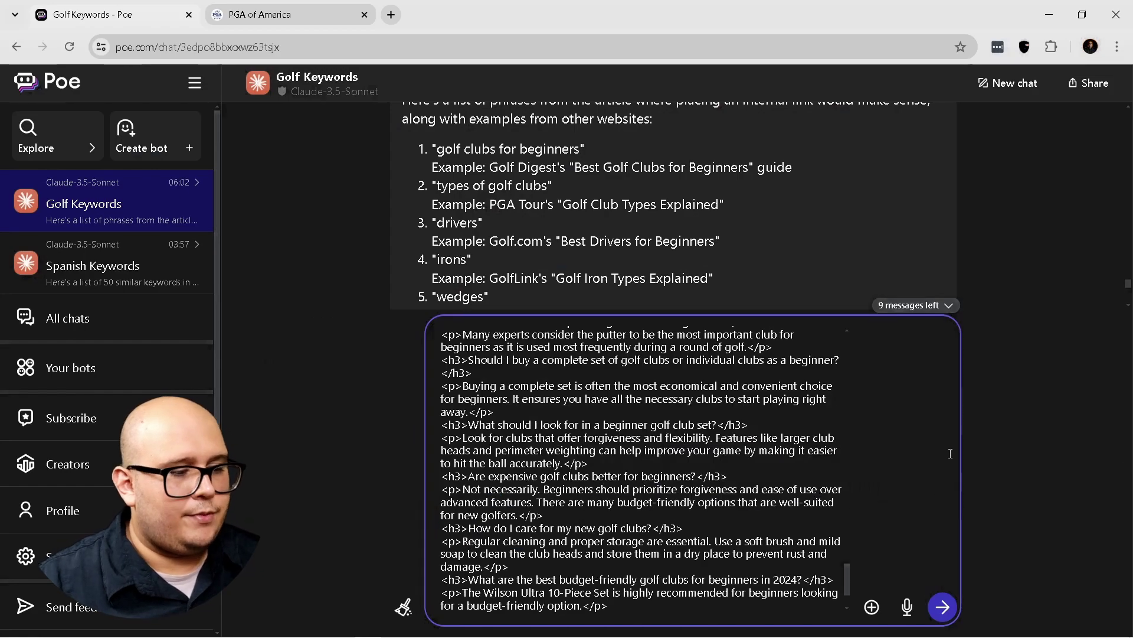
{"action": "key", "text": "Return"}
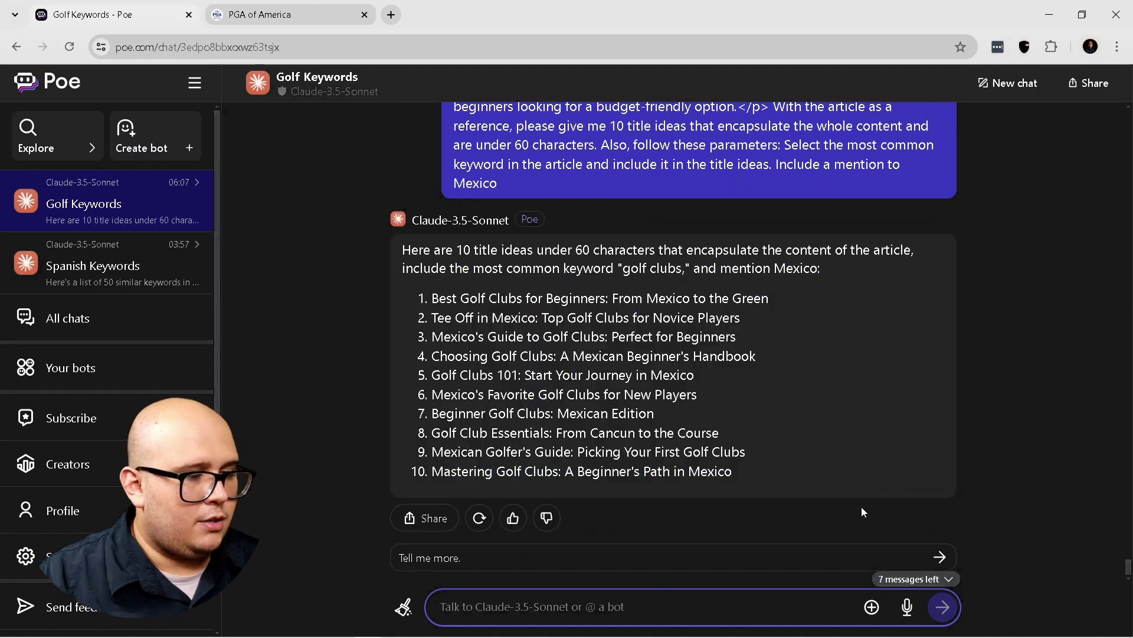
Highlight the first three Mexico-themed golf club titles in Claude's reply, ending with the whole third title.
{"action": "scroll", "coordinate": [709, 307], "scroll_direction": "up", "scroll_amount": 5}
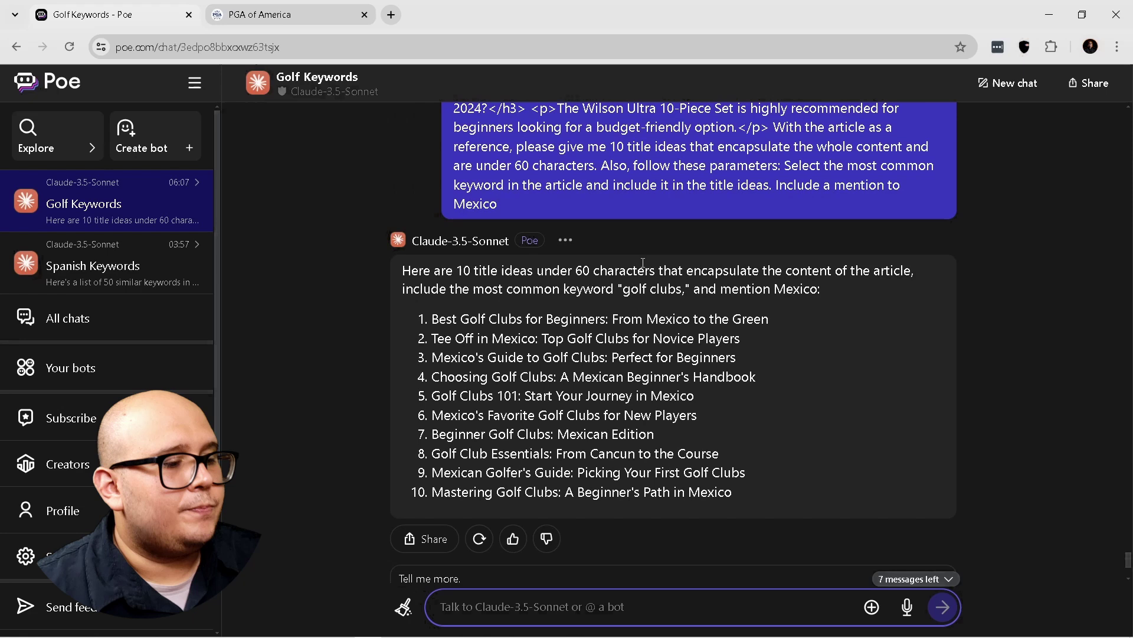
{"action": "left_click_drag", "start_coordinate": [431, 320], "coordinate": [614, 322]}
{"action": "left_click", "coordinate": [617, 321]}
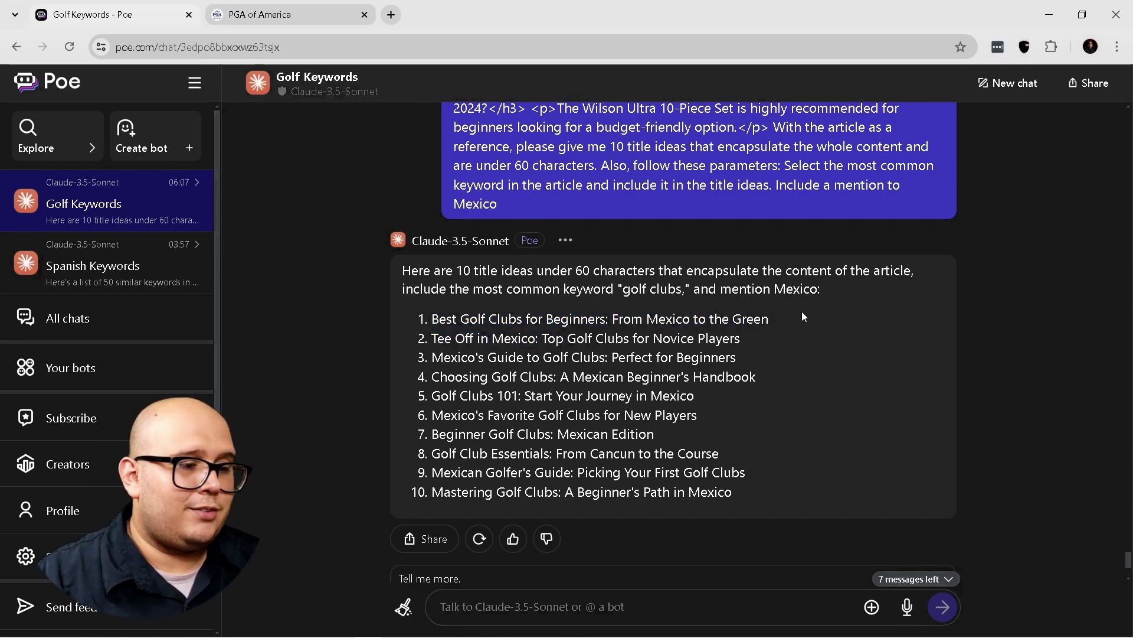
{"action": "left_click_drag", "start_coordinate": [432, 338], "coordinate": [547, 339]}
{"action": "left_click", "coordinate": [543, 340]}
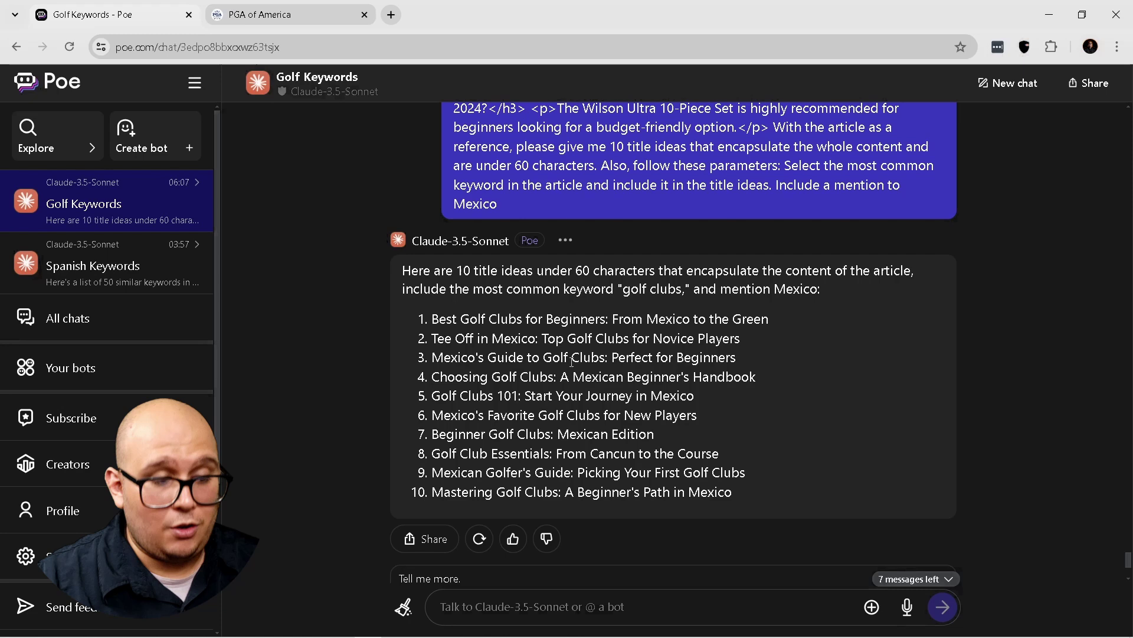
{"action": "left_click_drag", "start_coordinate": [617, 357], "coordinate": [759, 358]}
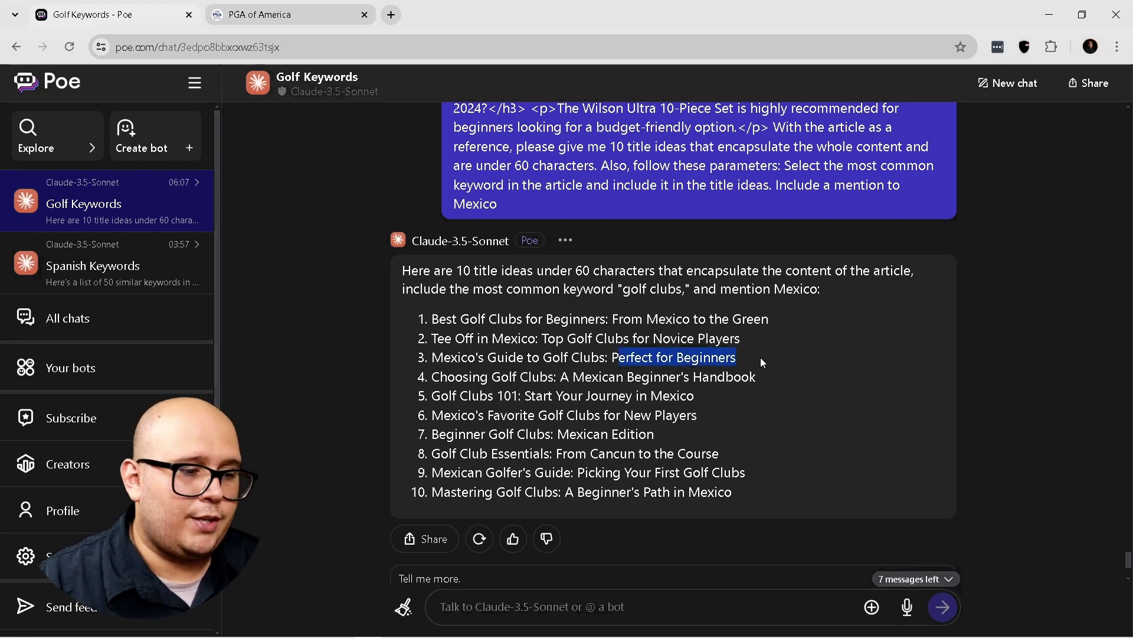
{"action": "left_click", "coordinate": [756, 359]}
{"action": "triple_click", "coordinate": [432, 362]}
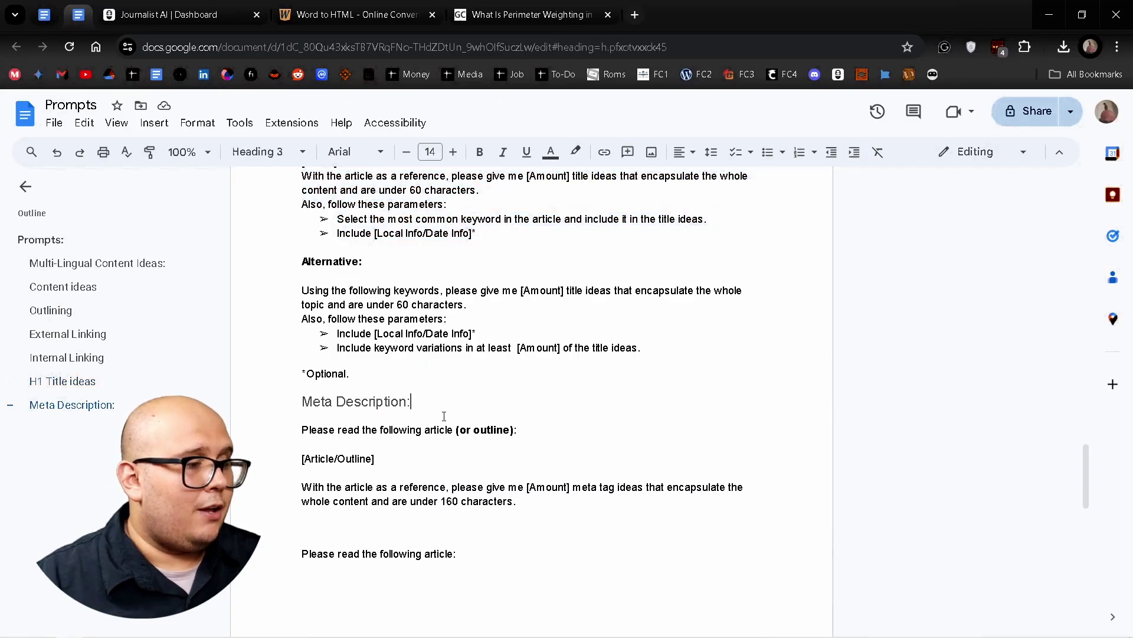
Select the Meta Description prompt, from 'Please read the following article' through the 160-character limit.
{"action": "scroll", "coordinate": [447, 426], "scroll_direction": "up", "scroll_amount": 3}
{"action": "scroll", "coordinate": [448, 426], "scroll_direction": "down", "scroll_amount": 6}
{"action": "scroll", "coordinate": [445, 427], "scroll_direction": "up", "scroll_amount": 1}
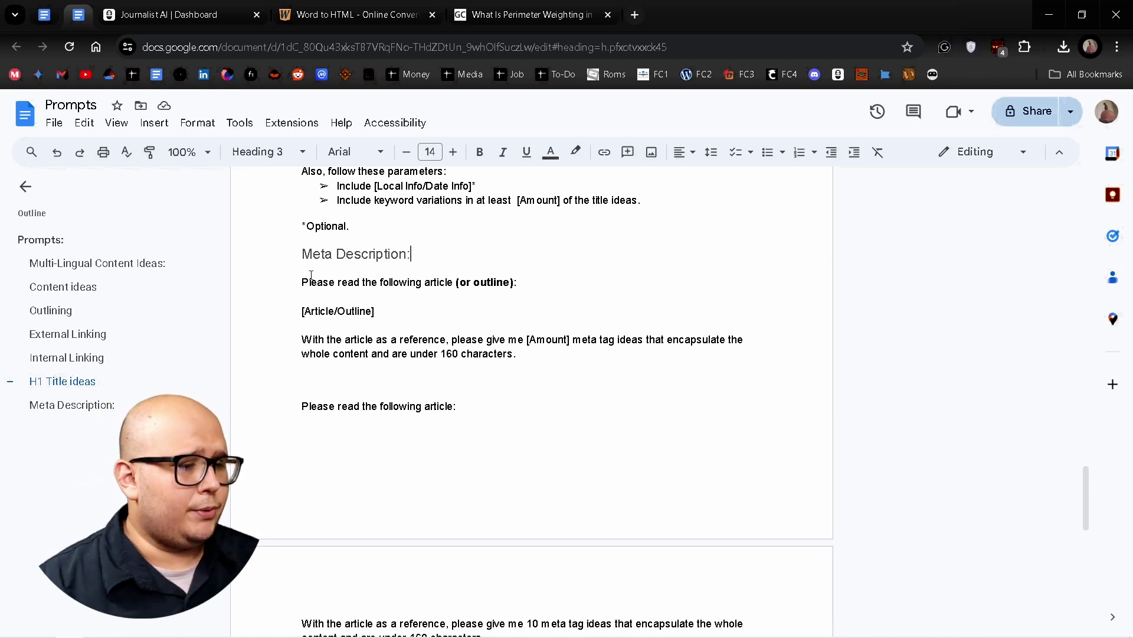
{"action": "left_click", "coordinate": [295, 286]}
{"action": "left_click", "coordinate": [295, 283]}
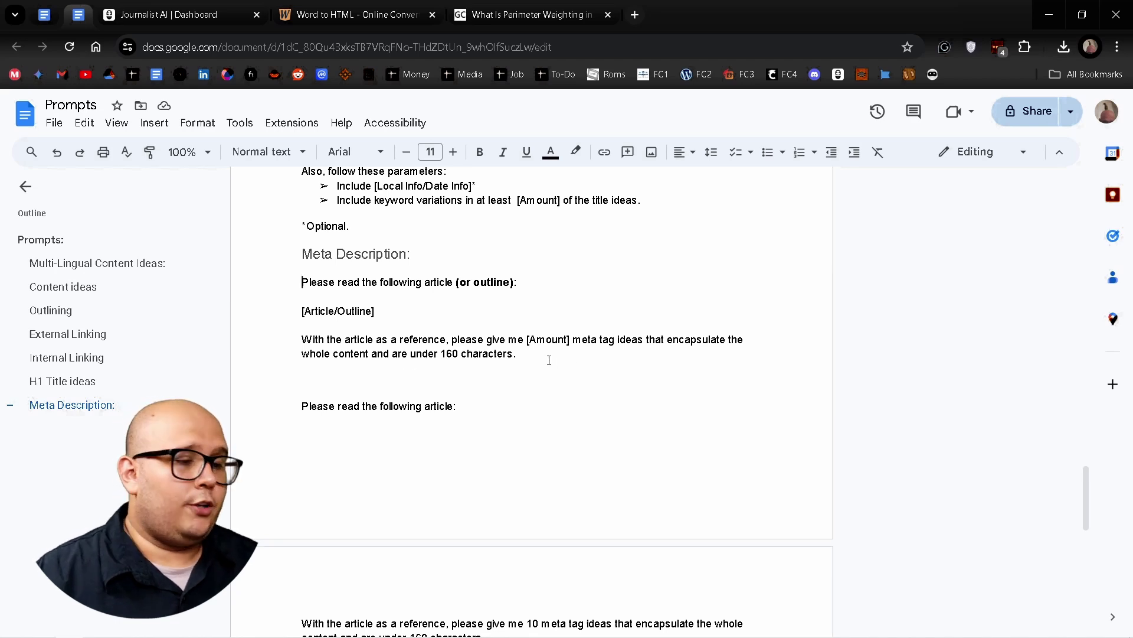
{"action": "scroll", "coordinate": [543, 360], "scroll_direction": "down", "scroll_amount": 3}
{"action": "left_click", "coordinate": [511, 488], "text": "shift"}
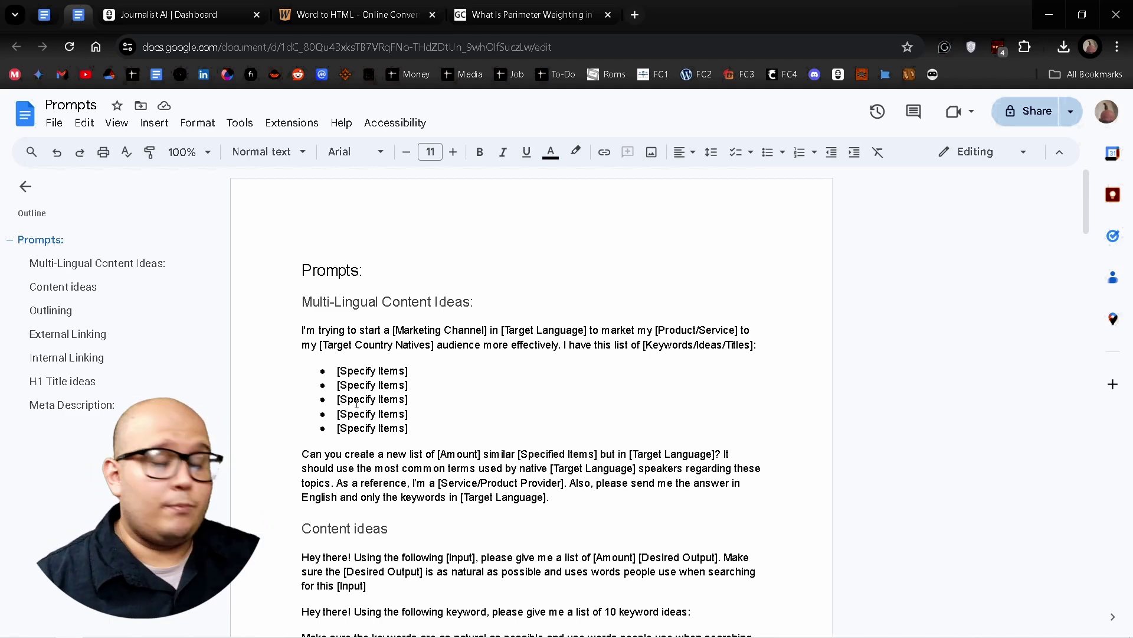
{"action": "scroll", "coordinate": [373, 394], "scroll_direction": "down", "scroll_amount": 1}
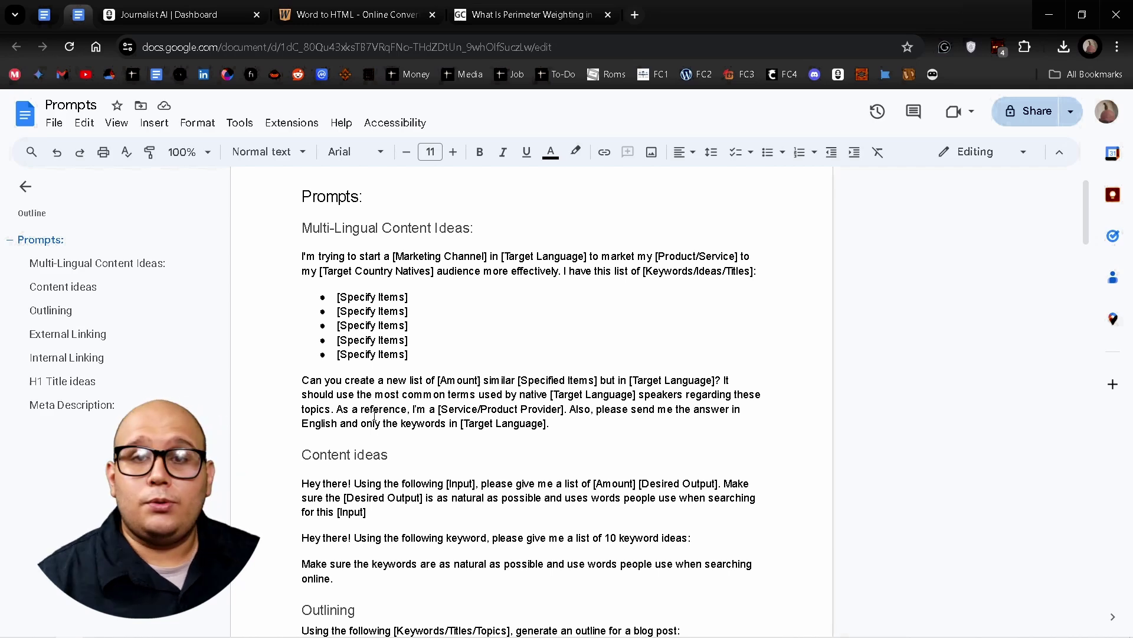
{"action": "left_click", "coordinate": [601, 431]}
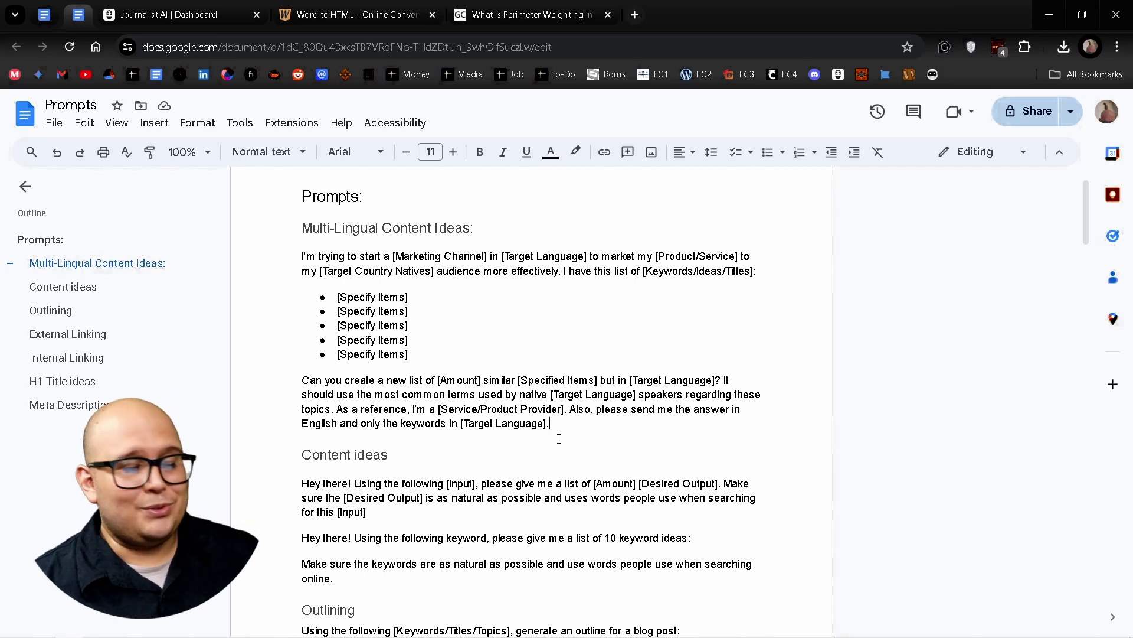
{"action": "scroll", "coordinate": [557, 437], "scroll_direction": "down", "scroll_amount": 1}
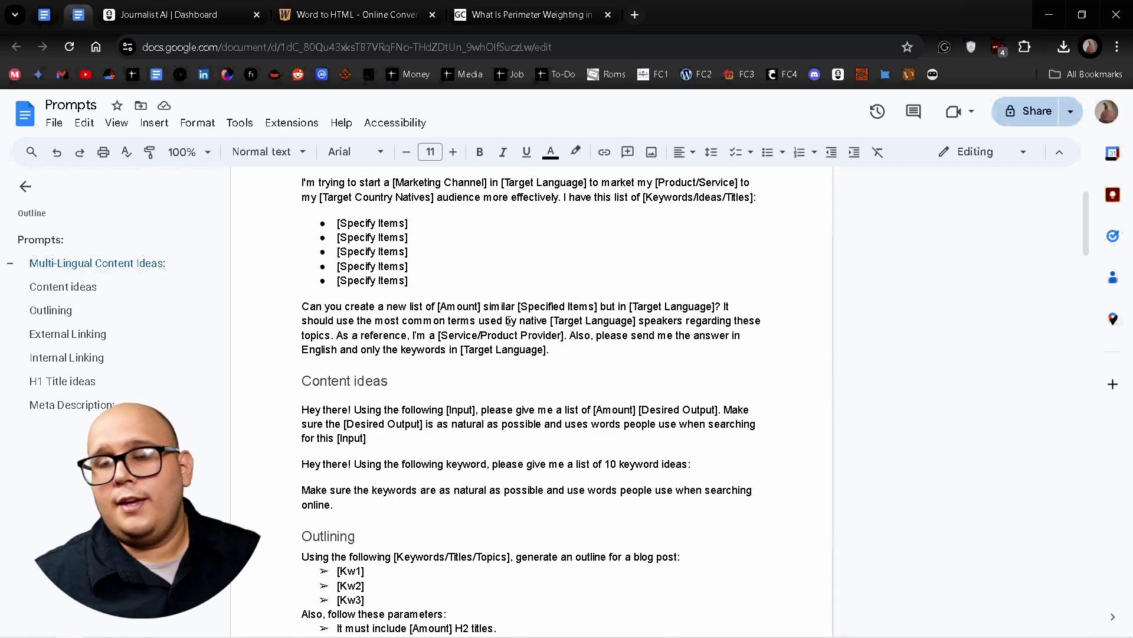
In the Journalist AI tab, load the tryjournalist.com home page by entering 'try' in the address bar.
{"action": "key", "text": "ctrl+Tab"}
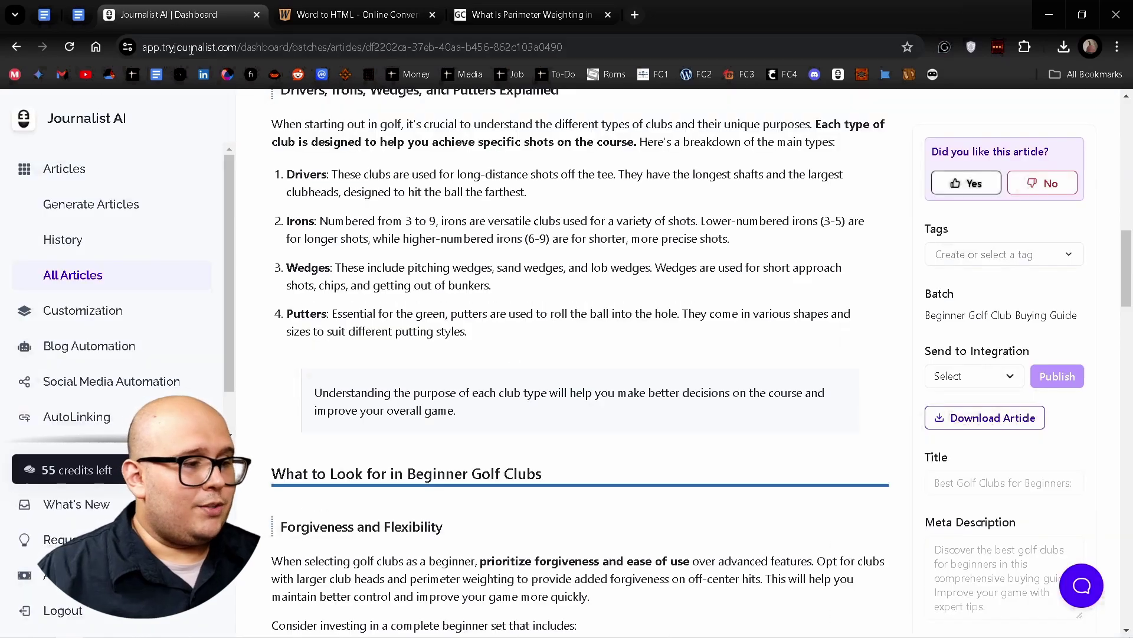
{"action": "left_click", "coordinate": [202, 47]}
{"action": "type", "text": "try"}
{"action": "key", "text": "Return"}
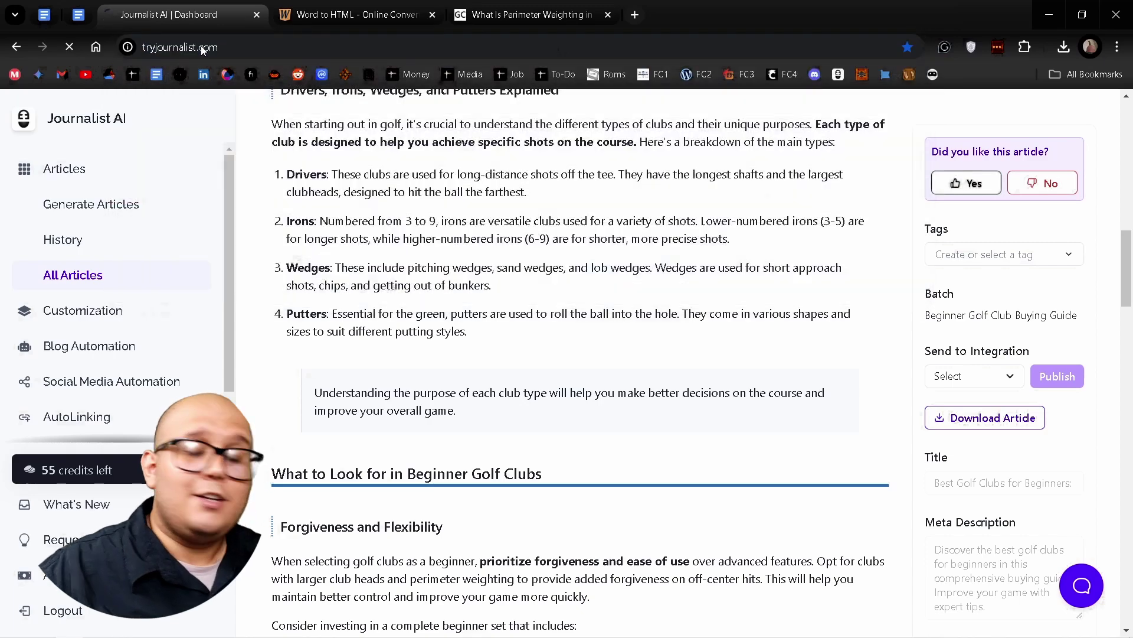